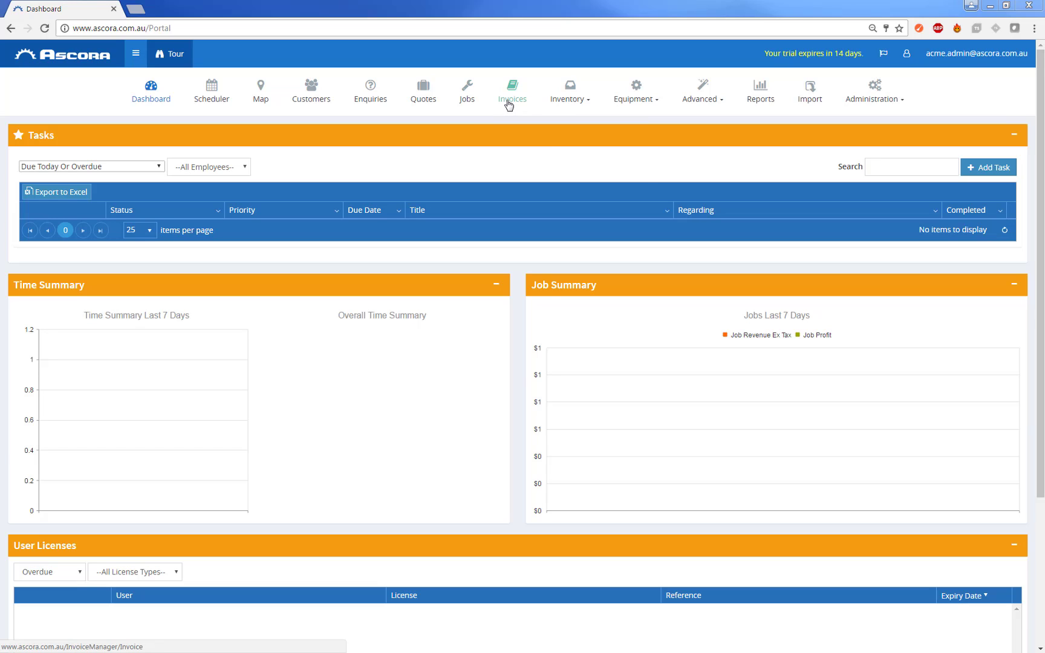
- Go to Company Details under Administration > Admin for Acme Demo Company
{"action": "mouse_move", "coordinate": [883, 102]}
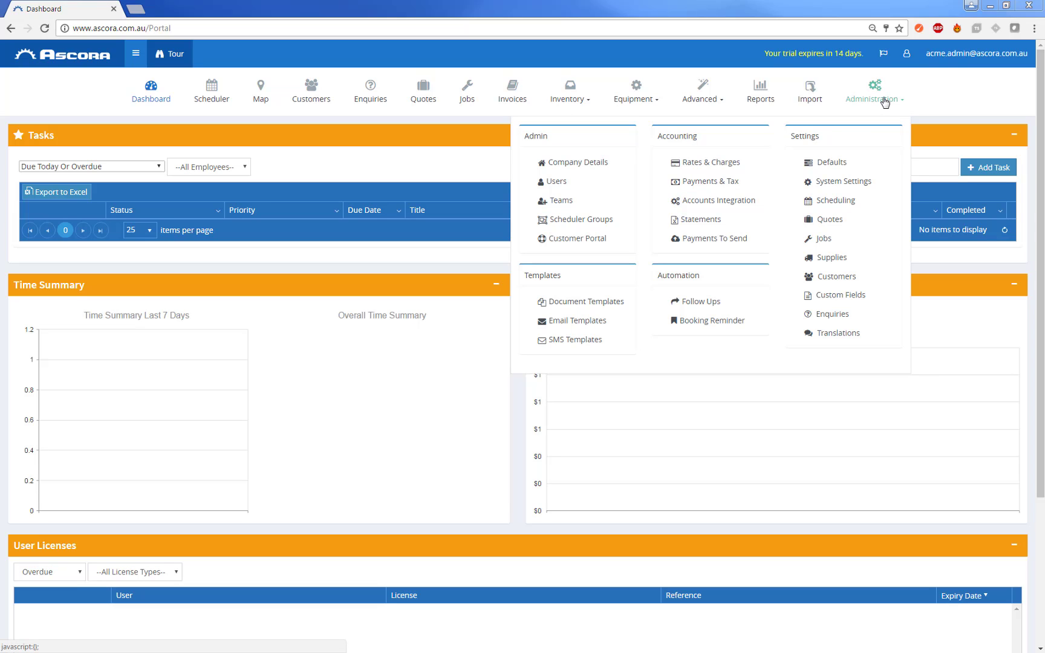
{"action": "left_click", "coordinate": [584, 163]}
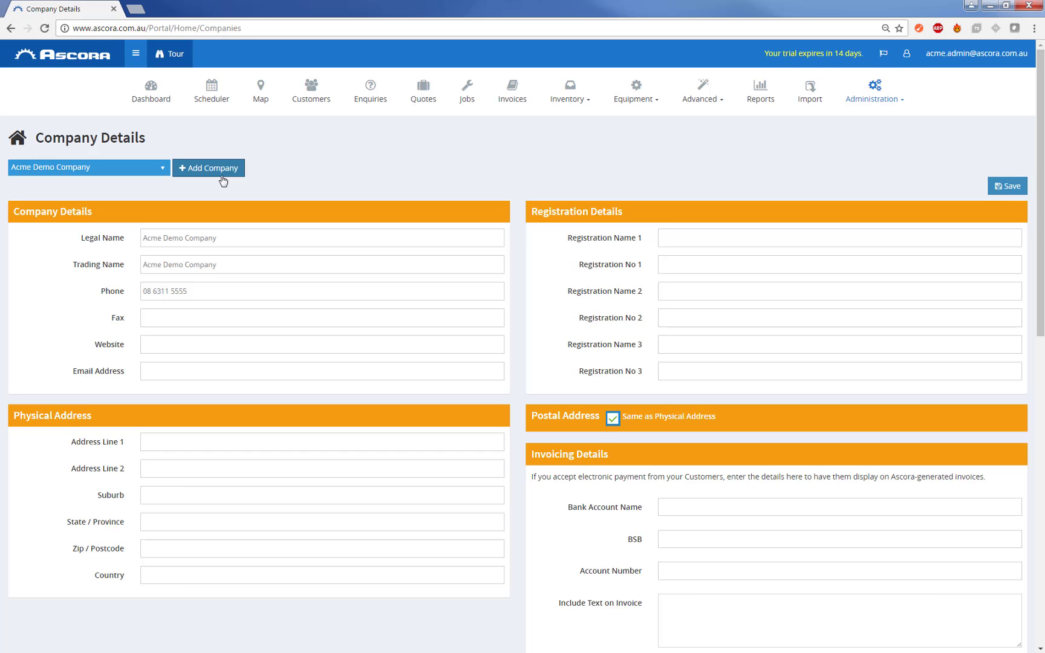
{"action": "left_click", "coordinate": [172, 343]}
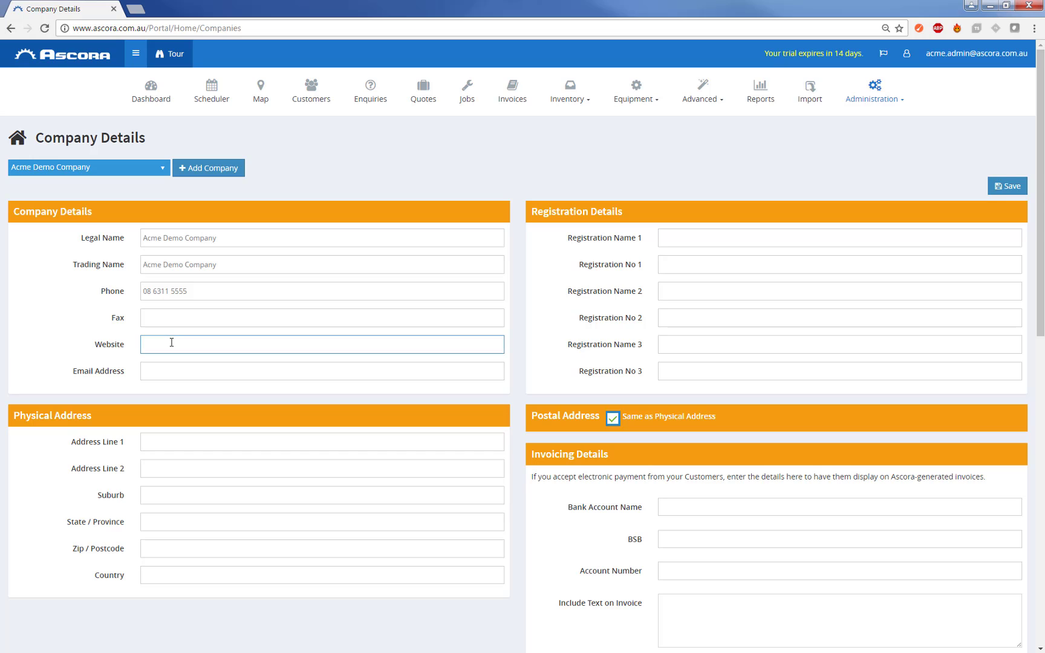
{"action": "type", "text": "www.acmedemo.com.au"}
{"action": "key", "text": "Tab"}
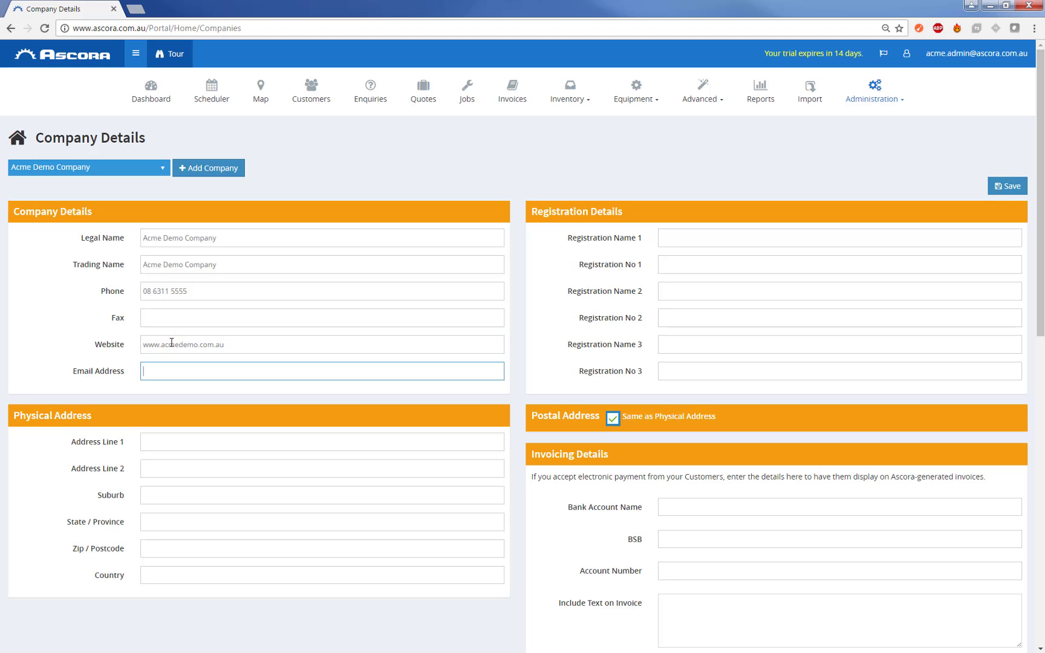
- Set Registration No 1 to ABN 123 456 789 and Registration No 2 to PL 13245
{"action": "left_click", "coordinate": [675, 265]}
{"action": "type", "text": "A"}
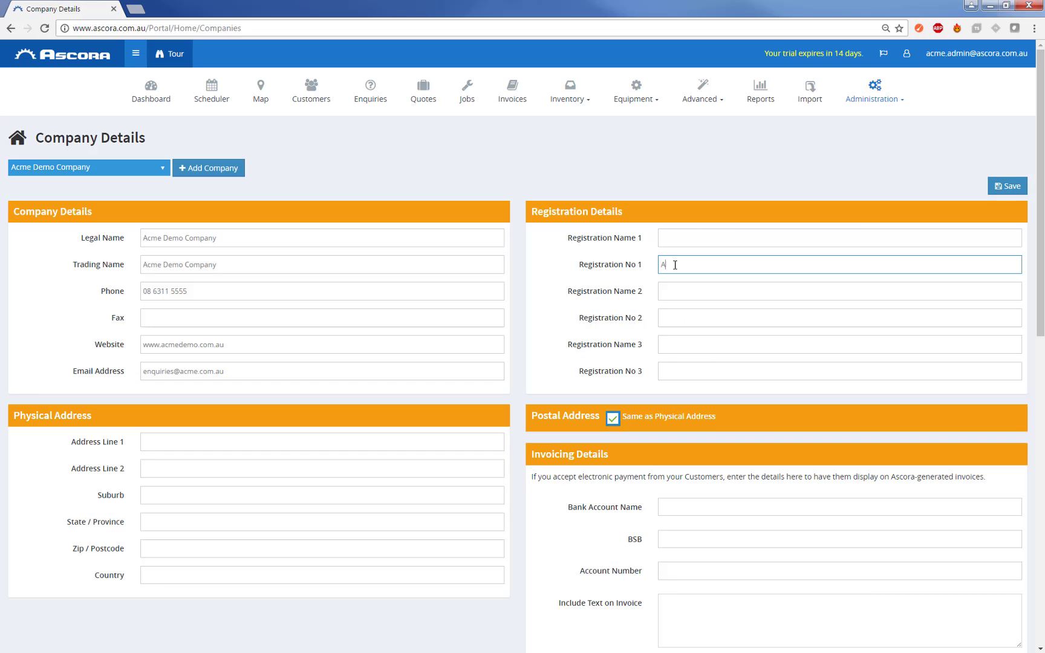
{"action": "type", "text": "BN 123 456 789"}
{"action": "left_click", "coordinate": [680, 311]}
{"action": "type", "text": "PL"}
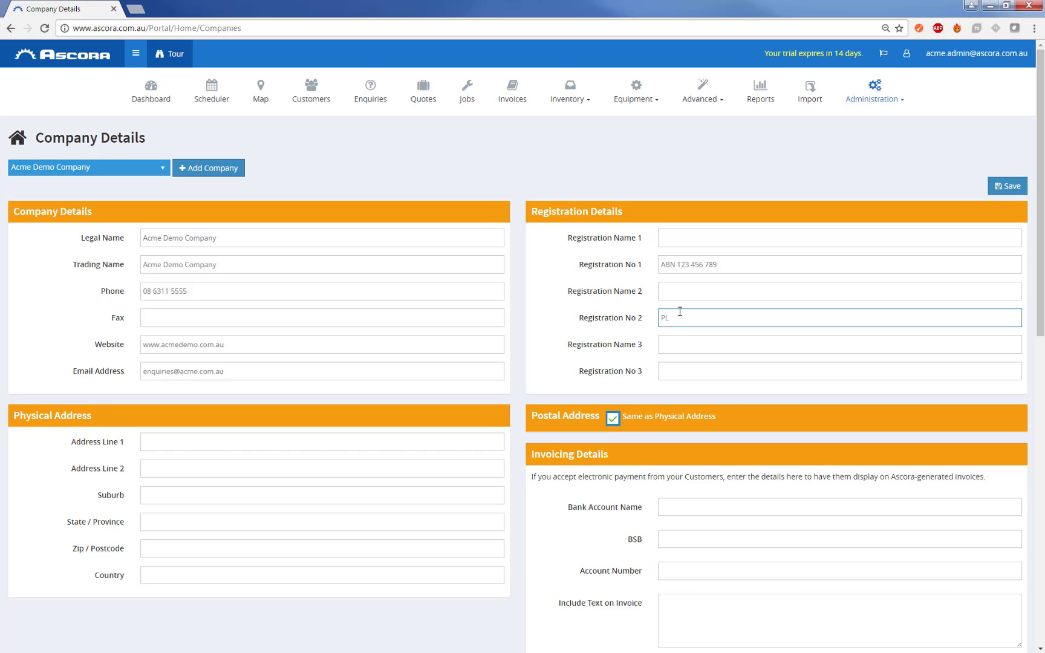
{"action": "type", "text": " 13245"}
{"action": "left_click_drag", "start_coordinate": [743, 272], "coordinate": [654, 270]}
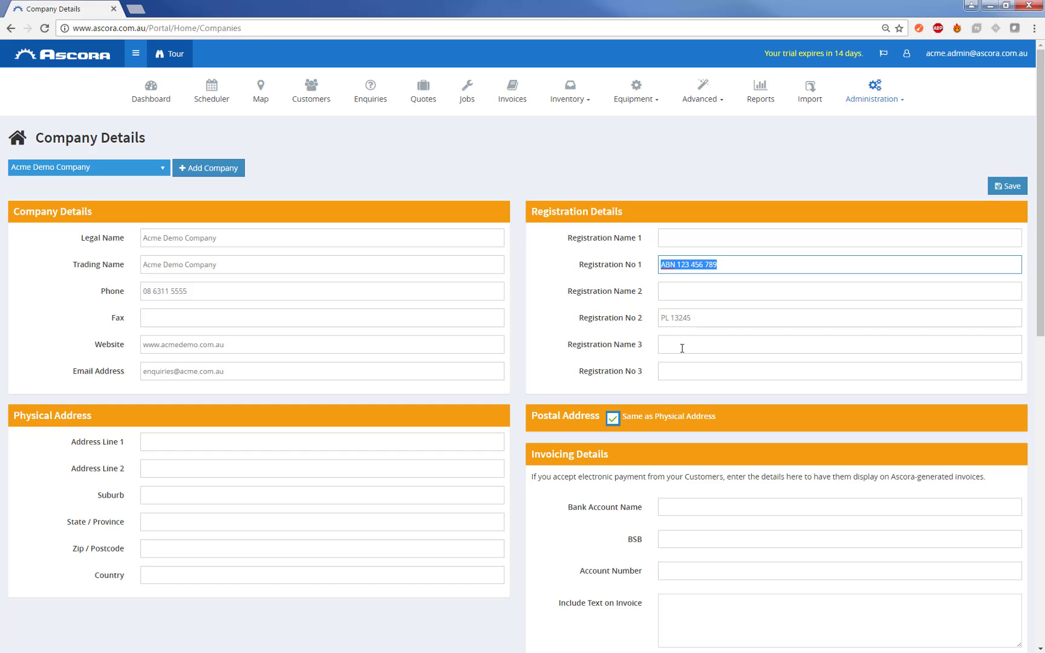
- Enter the company's street line and pick the suggested suburb
{"action": "scroll", "coordinate": [680, 347], "scroll_direction": "down", "scroll_amount": 2}
{"action": "left_click", "coordinate": [155, 316]}
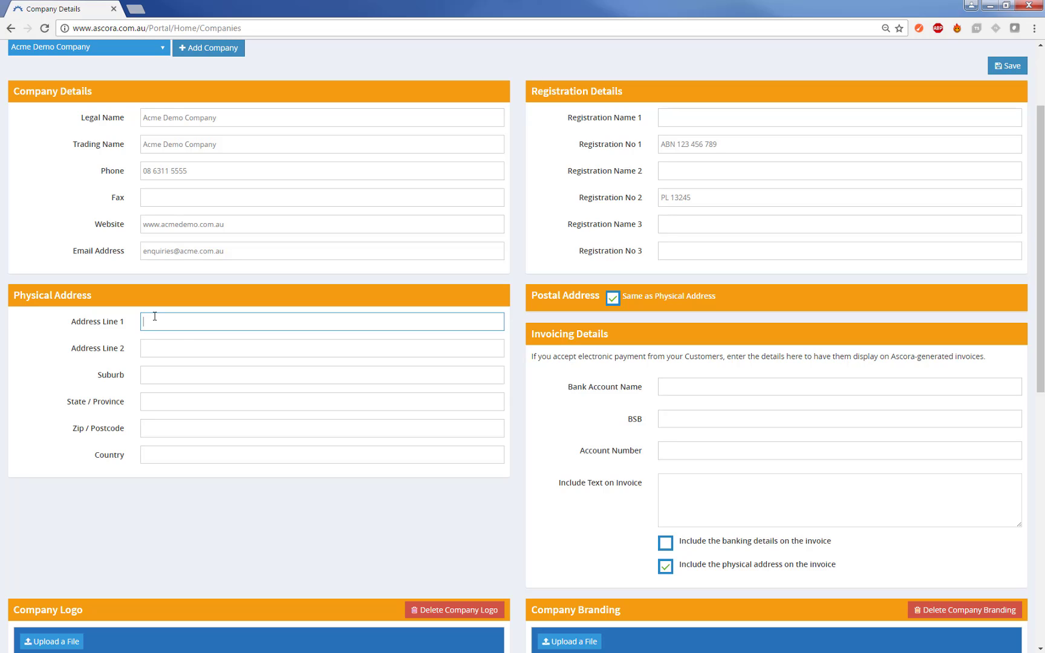
{"action": "key", "text": "Tab"}
- Accept the suggested state and postcode and enter the country Australia
{"action": "key", "text": "Tab"}
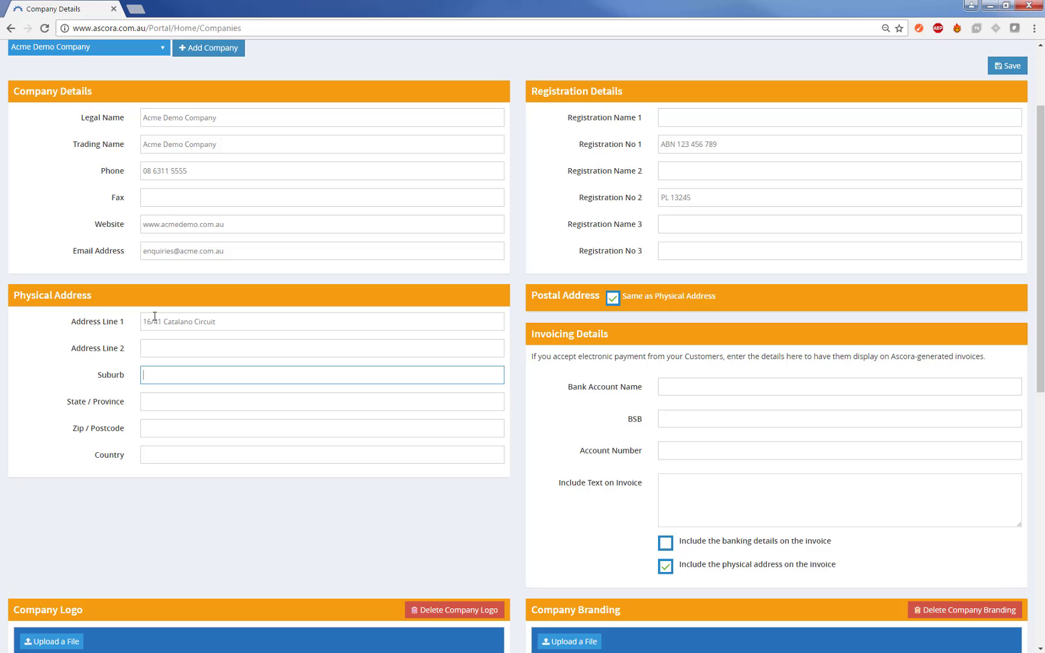
{"action": "type", "text": "Can"}
{"action": "key", "text": "Down"}
{"action": "key", "text": "Tab"}
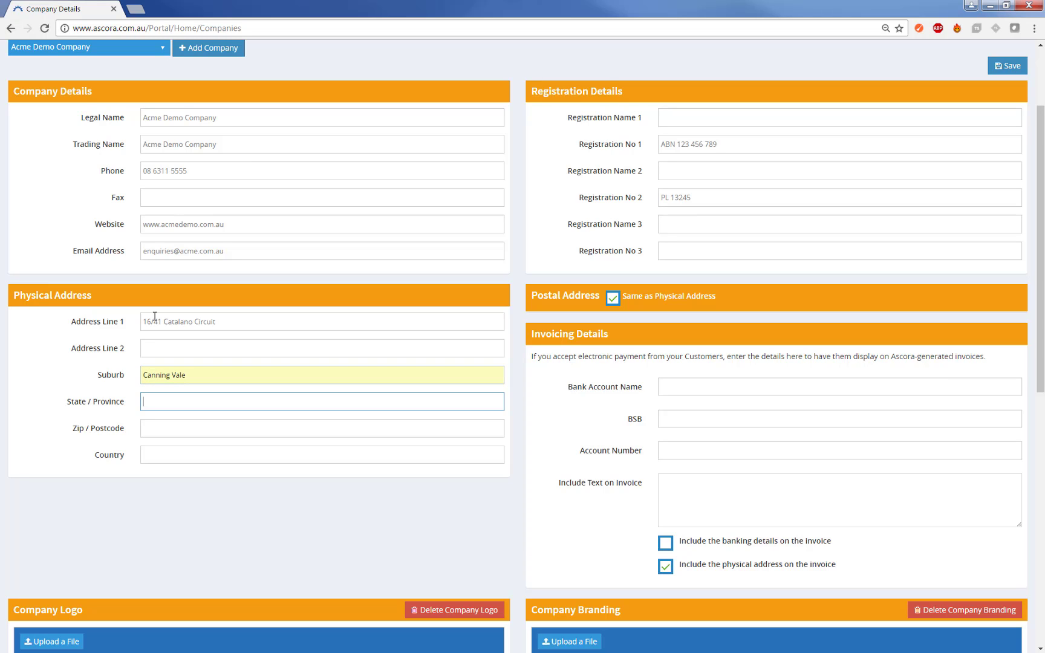
{"action": "type", "text": "W"}
{"action": "key", "text": "Down"}
{"action": "key", "text": "Return"}
{"action": "key", "text": "Tab"}
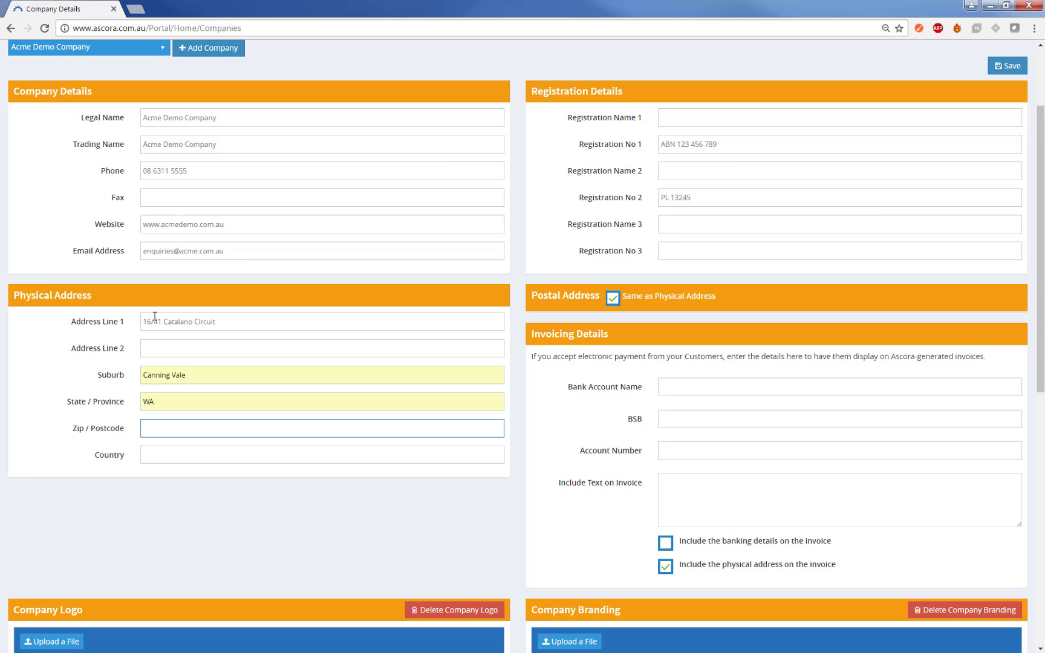
{"action": "type", "text": "61"}
{"action": "key", "text": "Down"}
{"action": "key", "text": "Down"}
{"action": "key", "text": "Return"}
{"action": "key", "text": "Tab"}
{"action": "type", "text": "Australia"}
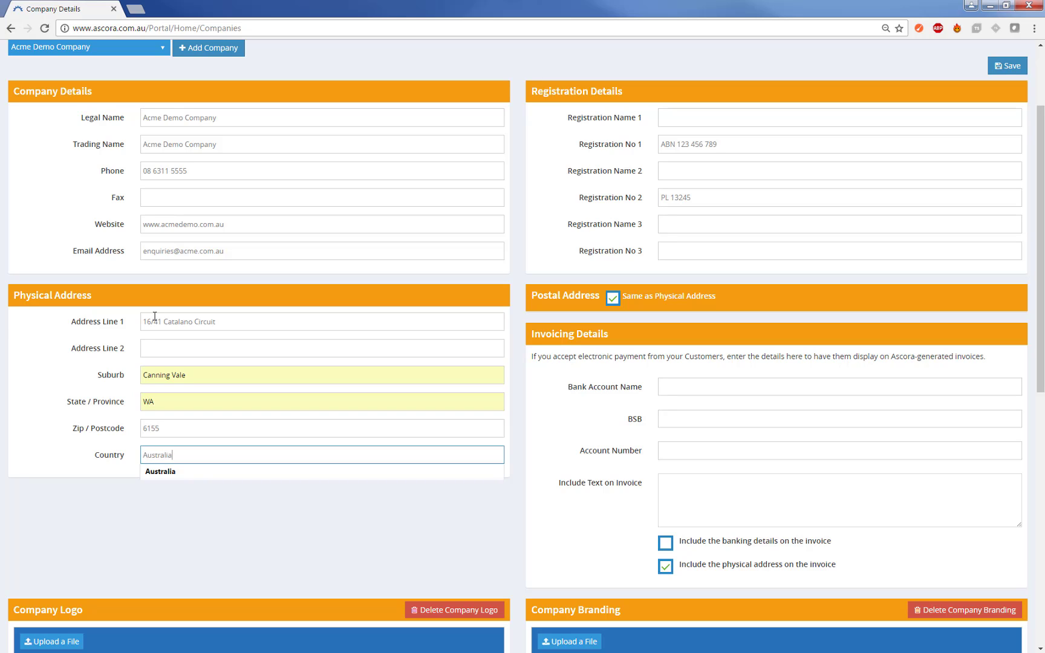
{"action": "key", "text": "Tab"}
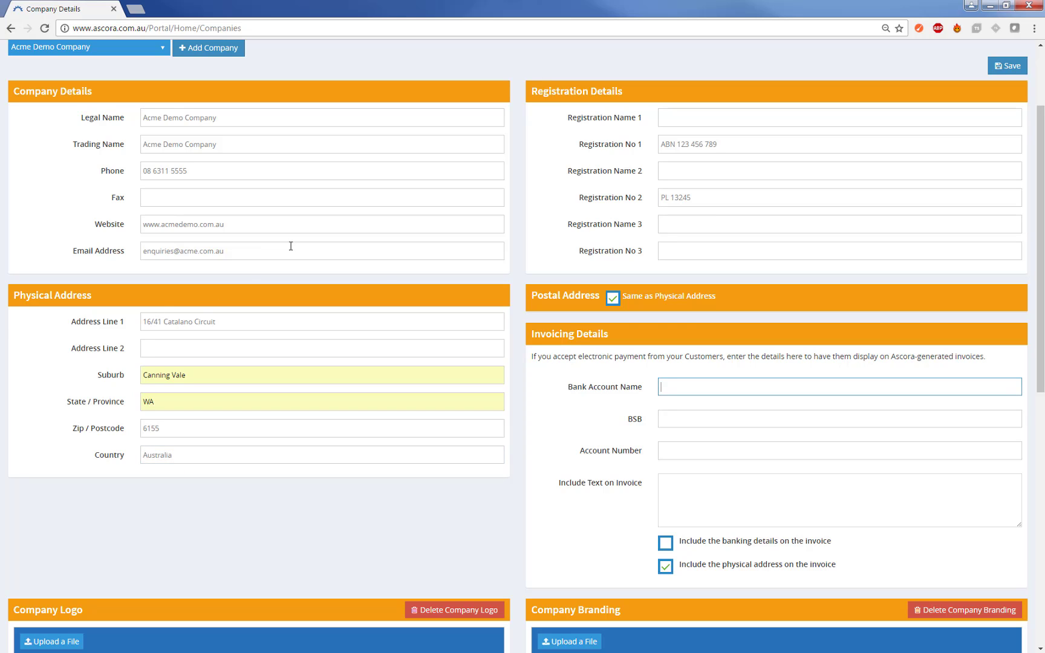
- Enter bank account name ACME along with the BSB and account number
{"action": "left_click", "coordinate": [613, 299]}
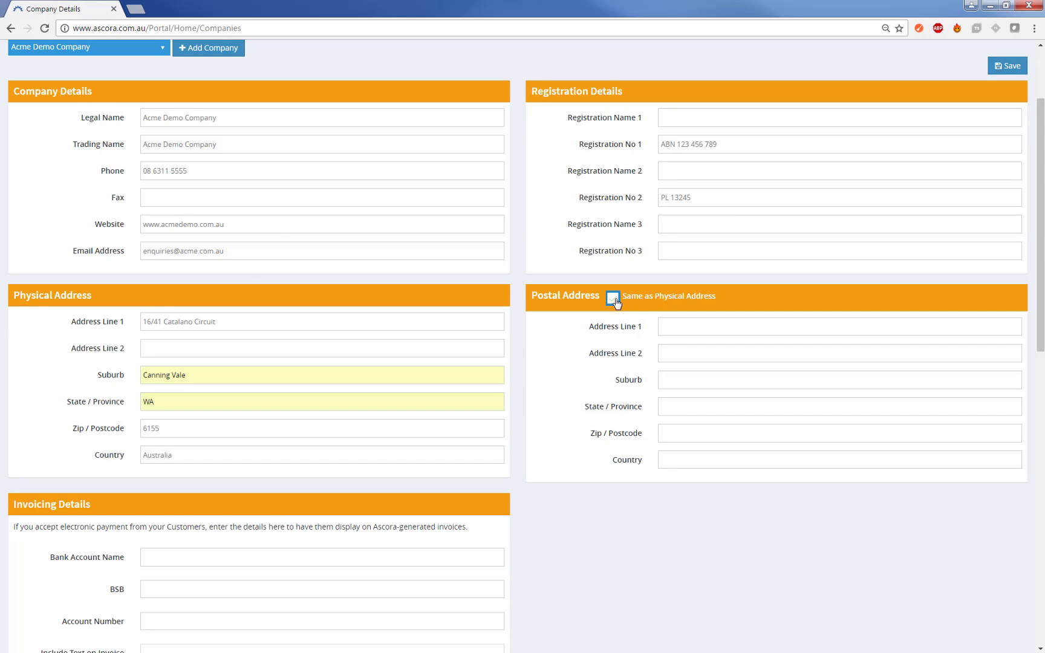
{"action": "left_click", "coordinate": [613, 299]}
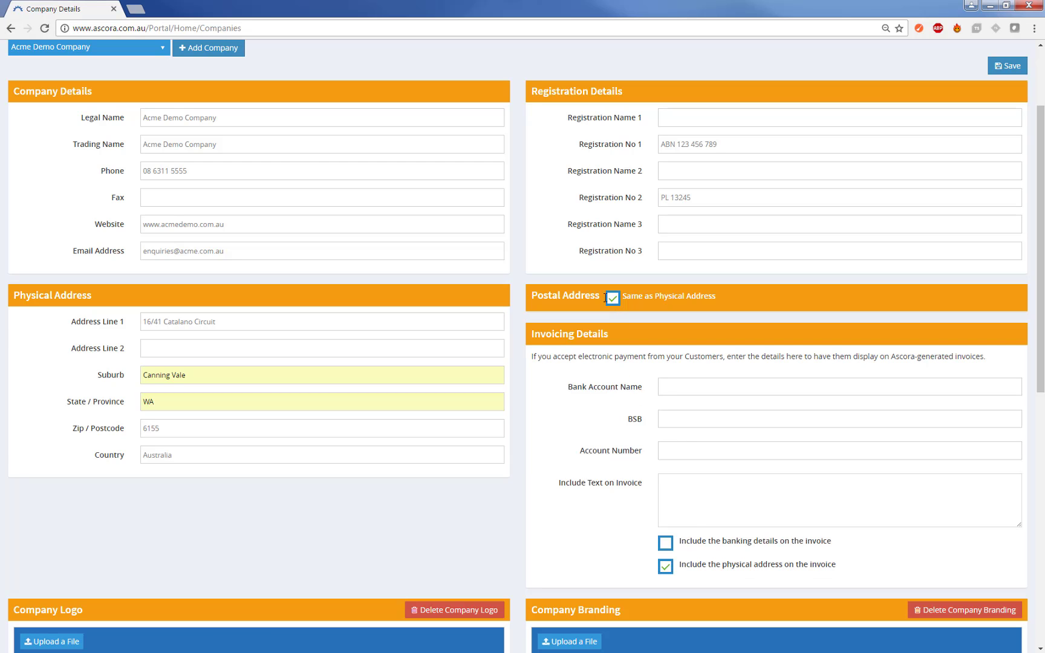
{"action": "scroll", "coordinate": [618, 345], "scroll_direction": "down", "scroll_amount": 2}
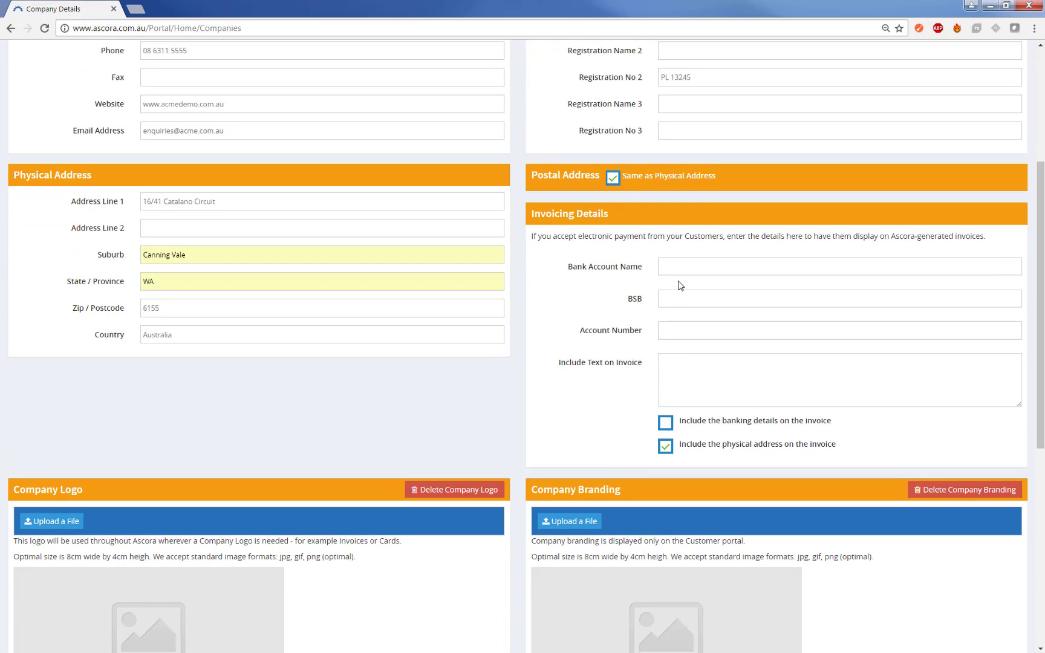
{"action": "left_click", "coordinate": [676, 269]}
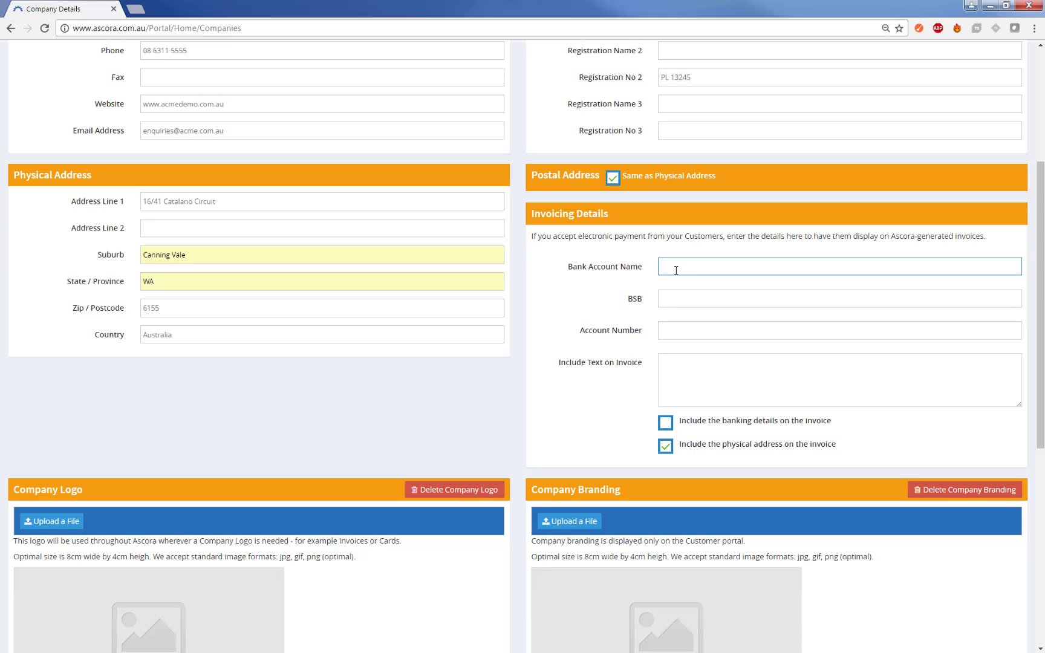
{"action": "type", "text": "ACME"}
{"action": "key", "text": "Tab"}
{"action": "type", "text": "123 456"}
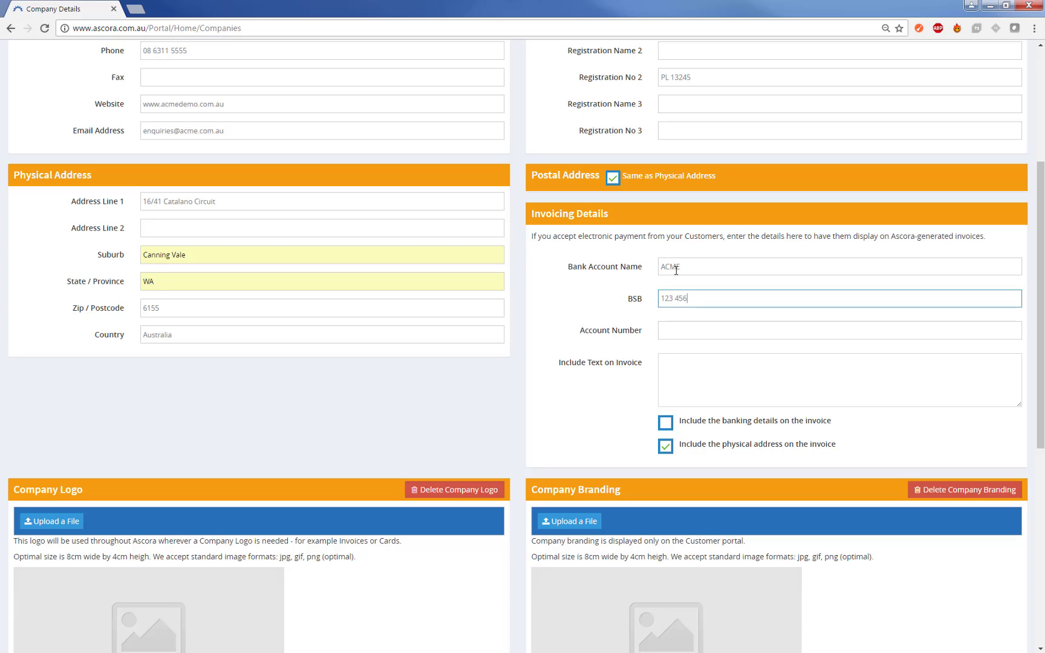
{"action": "key", "text": "Tab"}
{"action": "type", "text": "123 456 7892"}
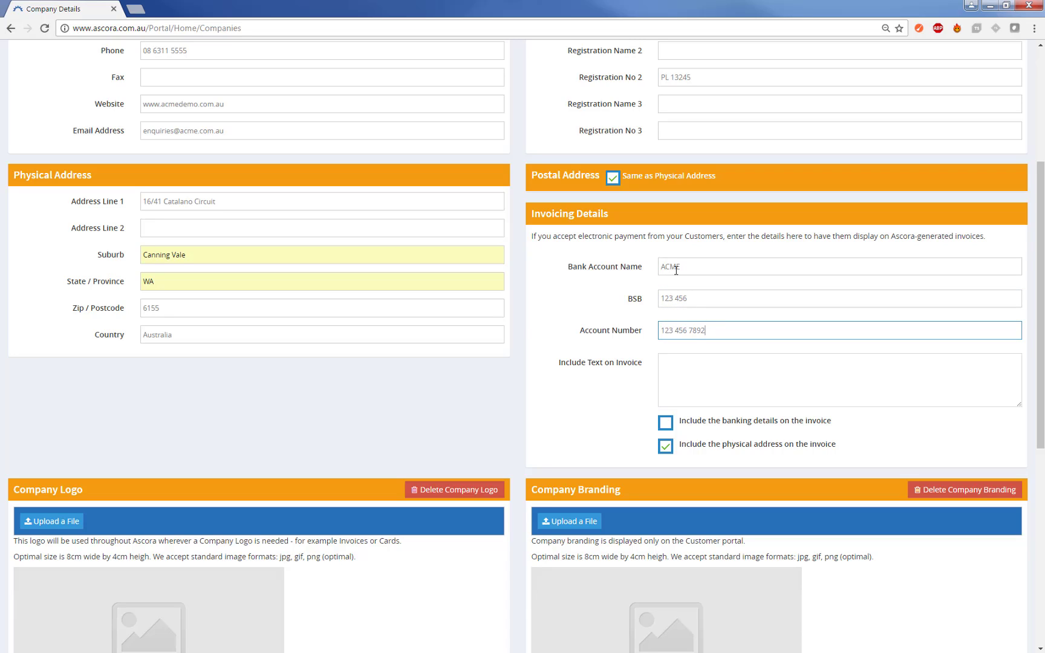
- Add 'Invoice Message' as invoice text and include banking details on invoices
{"action": "left_click", "coordinate": [705, 364]}
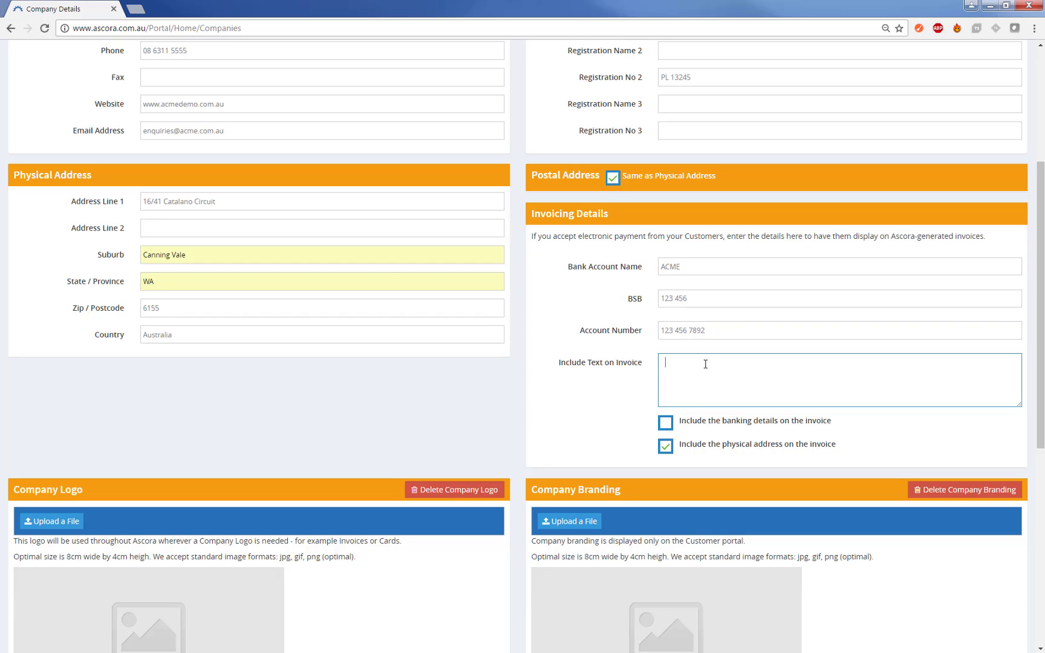
{"action": "type", "text": "Invoice Message"}
{"action": "left_click", "coordinate": [665, 422]}
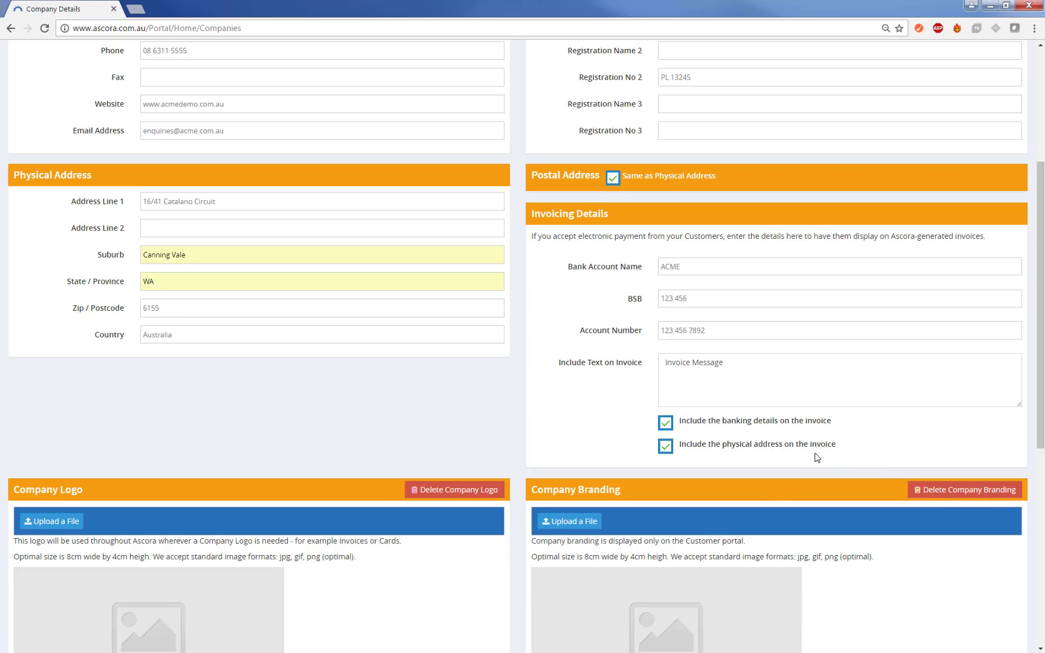
- Stop showing the physical address on invoices and upload acme_logo.png as the company logo
{"action": "left_click", "coordinate": [667, 447]}
{"action": "scroll", "coordinate": [720, 463], "scroll_direction": "down", "scroll_amount": 3}
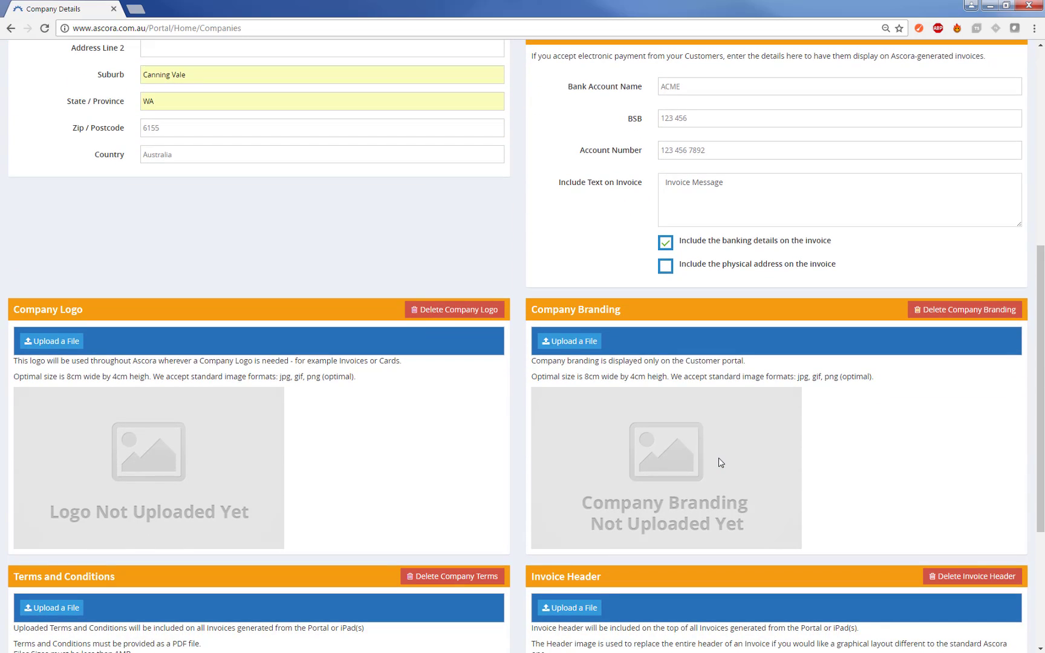
{"action": "scroll", "coordinate": [720, 463], "scroll_direction": "down", "scroll_amount": 3}
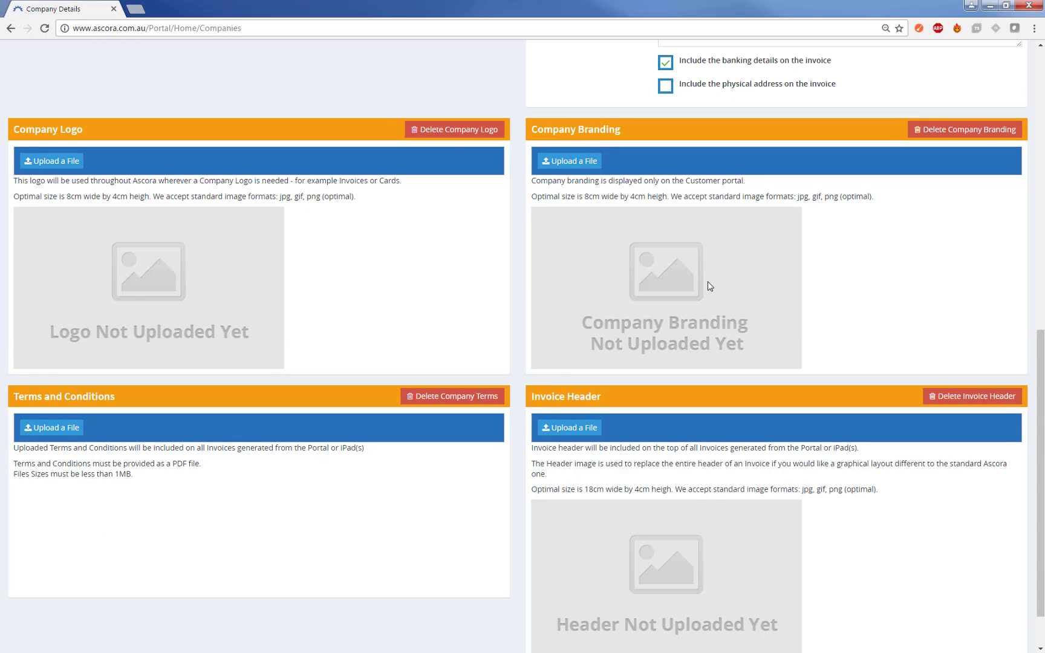
{"action": "left_click", "coordinate": [49, 162]}
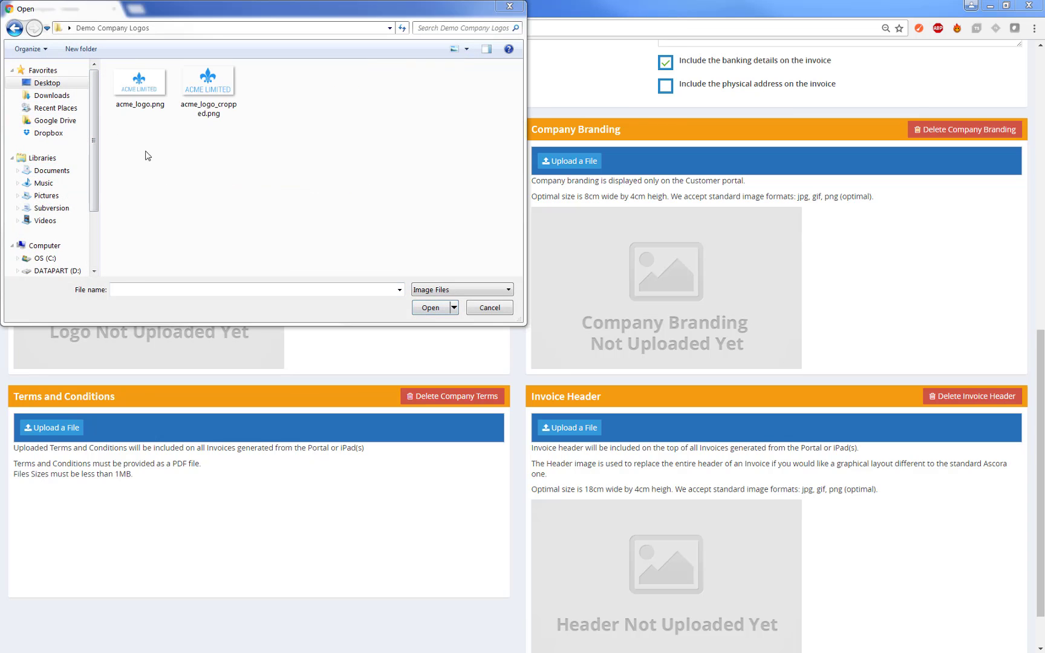
{"action": "left_click", "coordinate": [205, 92]}
{"action": "left_click", "coordinate": [123, 86]}
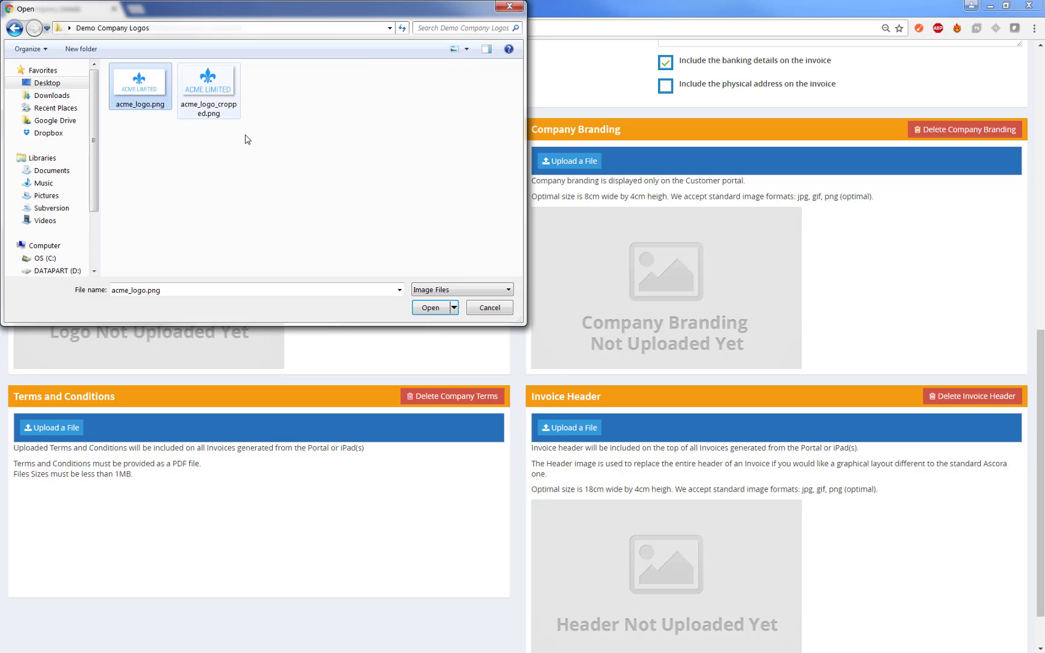
{"action": "left_click", "coordinate": [430, 309]}
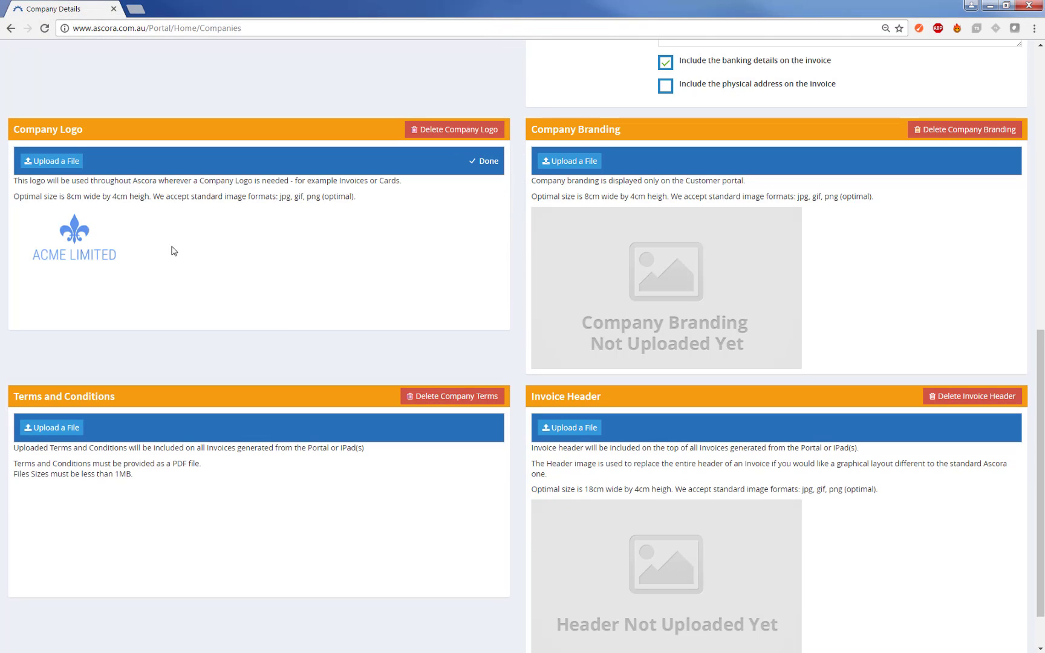
- Upload acme_logo_cropped.png as the Company Branding image
{"action": "left_click", "coordinate": [560, 172]}
{"action": "left_click", "coordinate": [211, 85]}
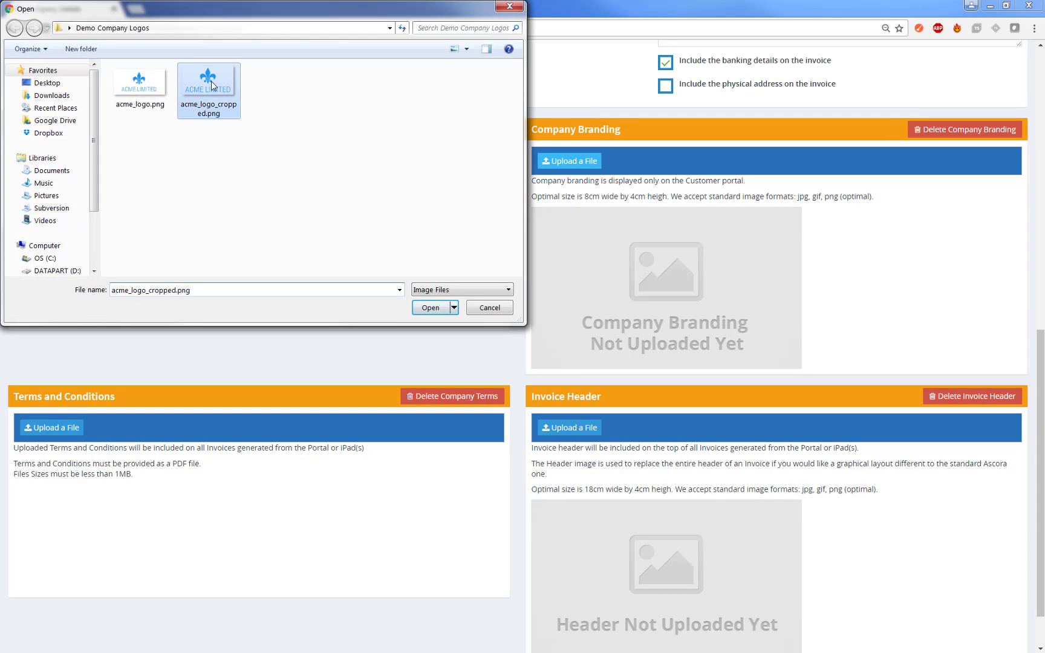
{"action": "double_click", "coordinate": [211, 85]}
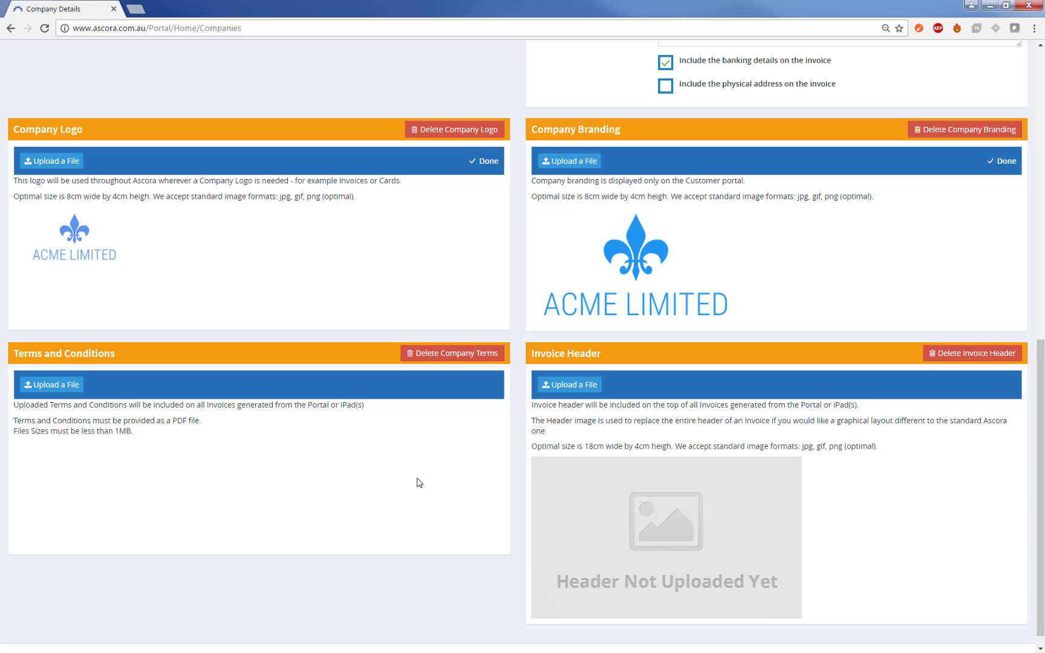
- Save the Company Details page, then bring up the Administration menu
{"action": "scroll", "coordinate": [419, 483], "scroll_direction": "up", "scroll_amount": 10}
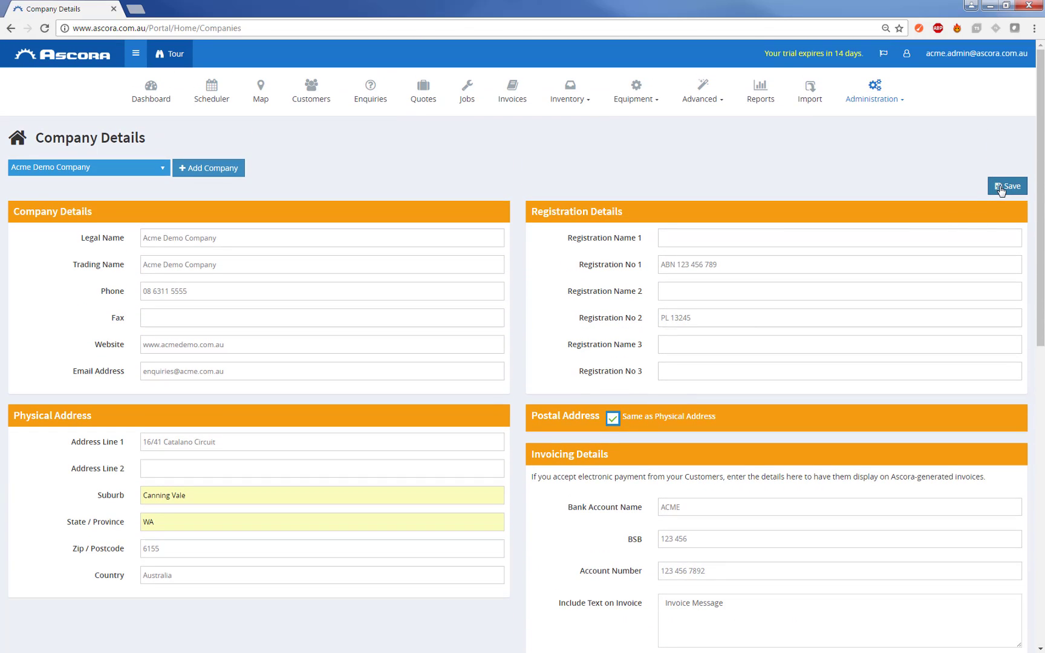
{"action": "left_click", "coordinate": [1000, 186]}
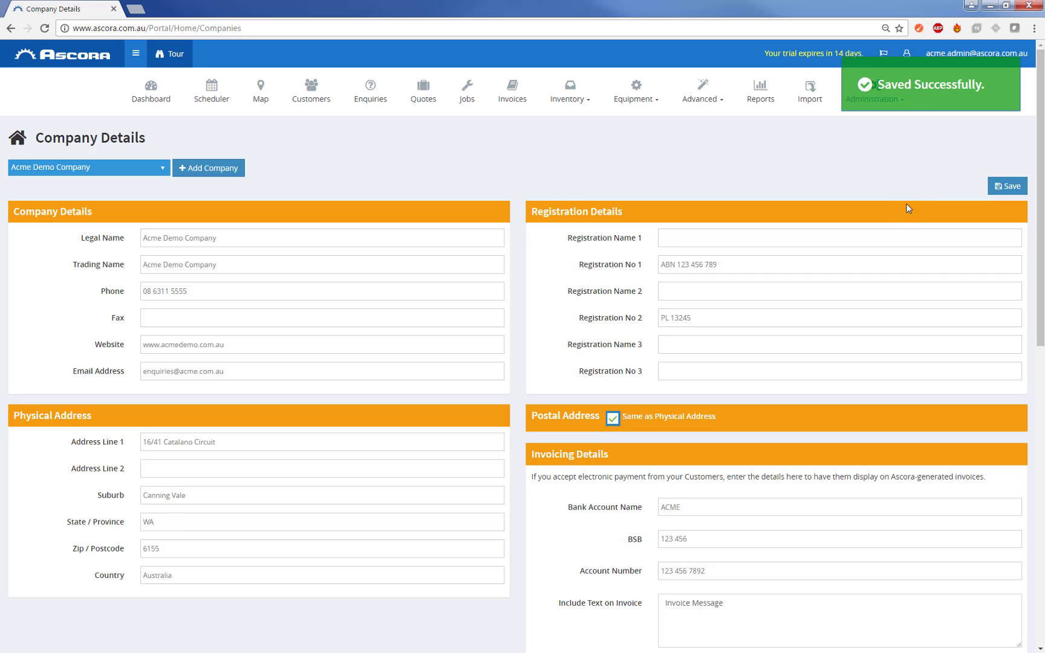
{"action": "left_click", "coordinate": [897, 97]}
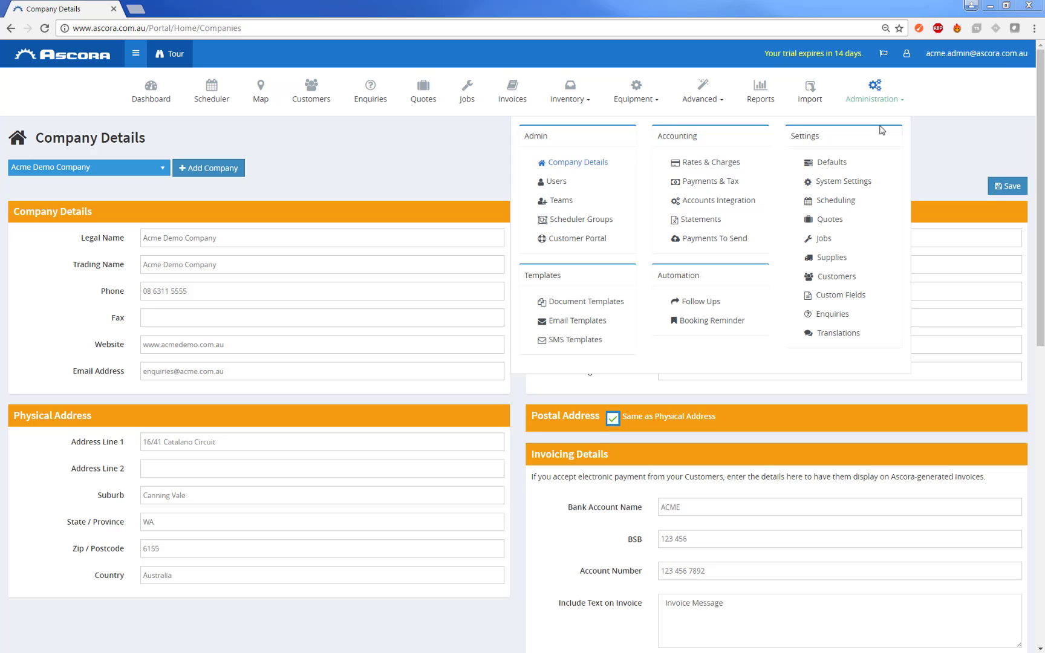
- In System Settings, set Initial Quote, Job and Invoice Number to 500 each
{"action": "left_click", "coordinate": [839, 181]}
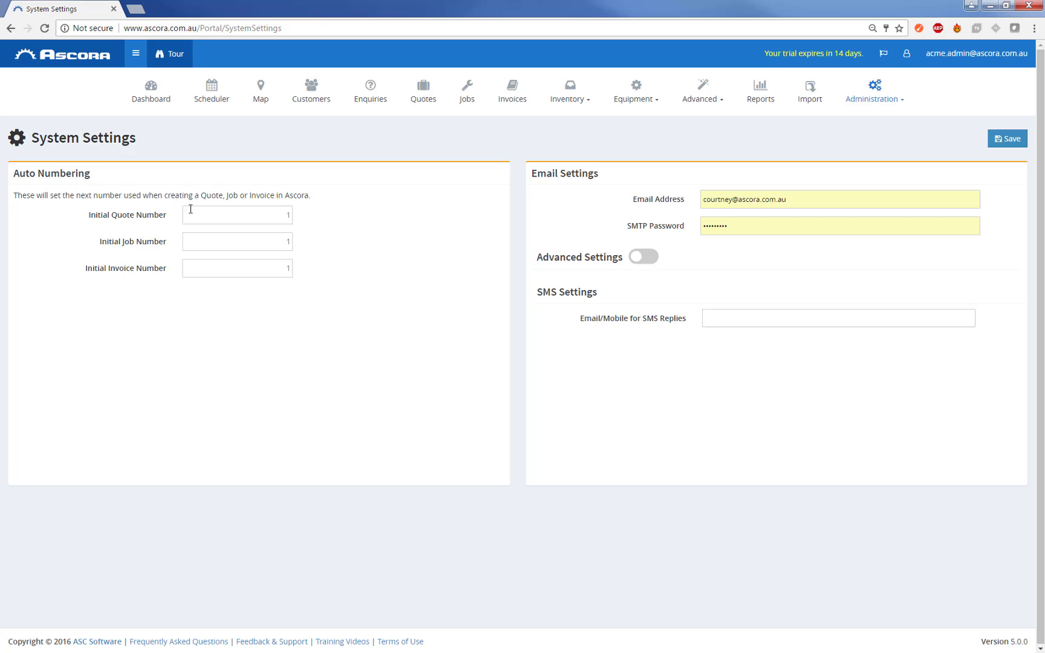
{"action": "double_click", "coordinate": [282, 216]}
{"action": "type", "text": "500"}
{"action": "key", "text": "Tab"}
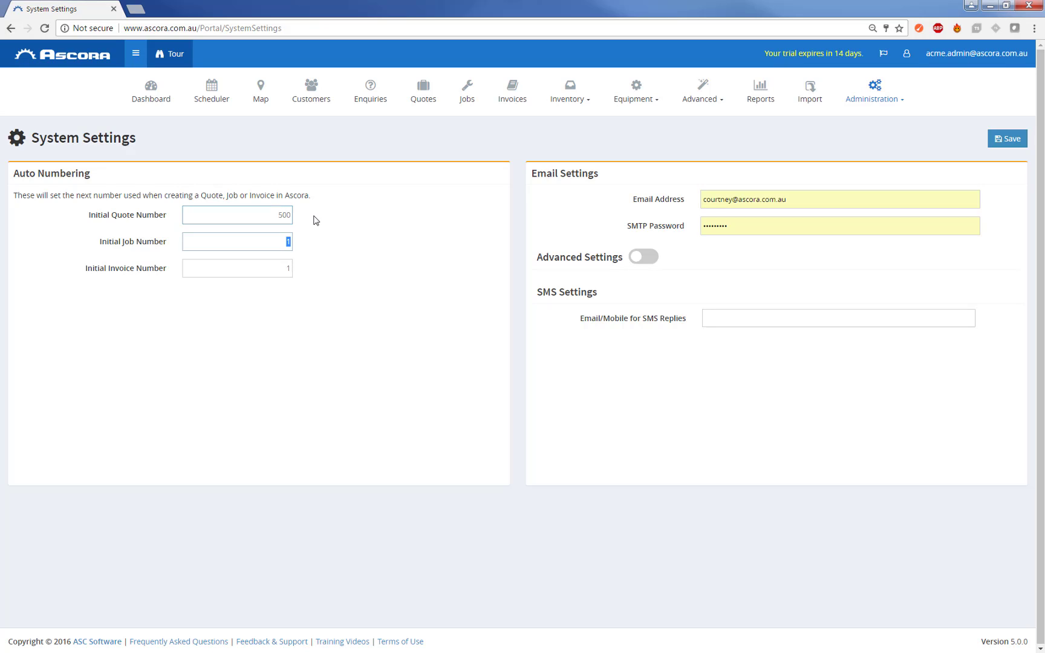
{"action": "type", "text": "500"}
{"action": "key", "text": "Tab"}
{"action": "type", "text": "500"}
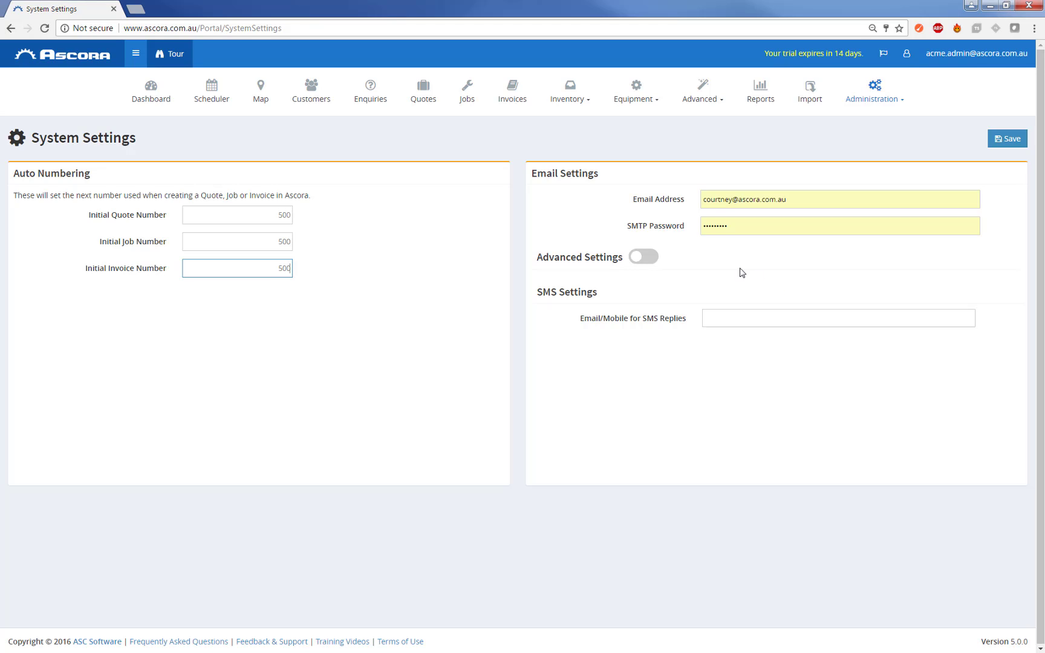
- Turn on Advanced Settings under Email Settings and save the system settings
{"action": "left_click", "coordinate": [650, 260]}
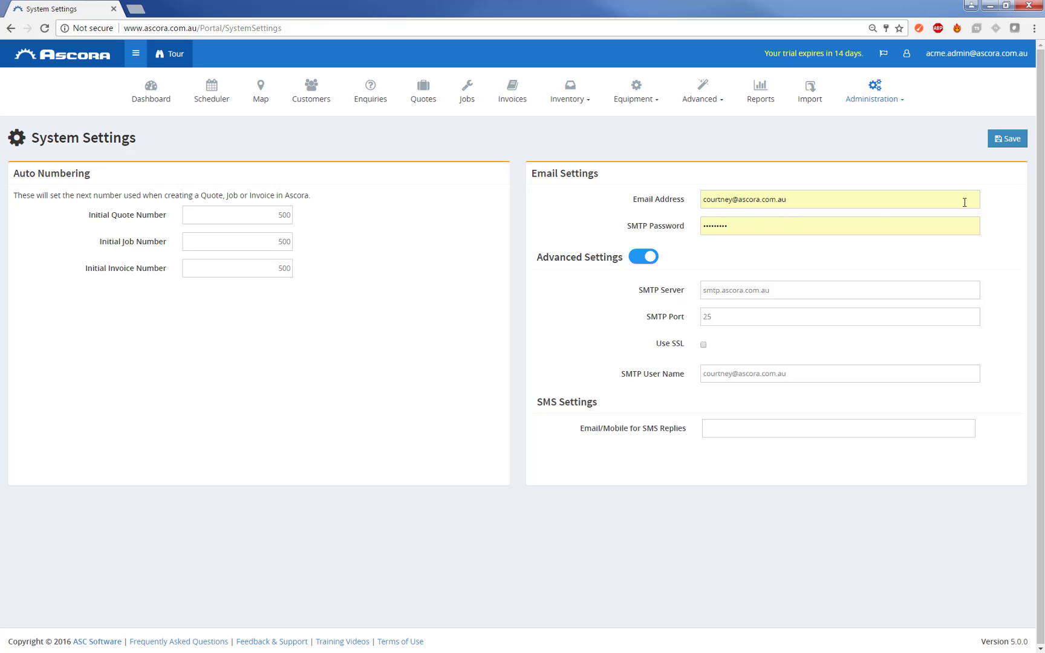
{"action": "left_click", "coordinate": [1007, 143]}
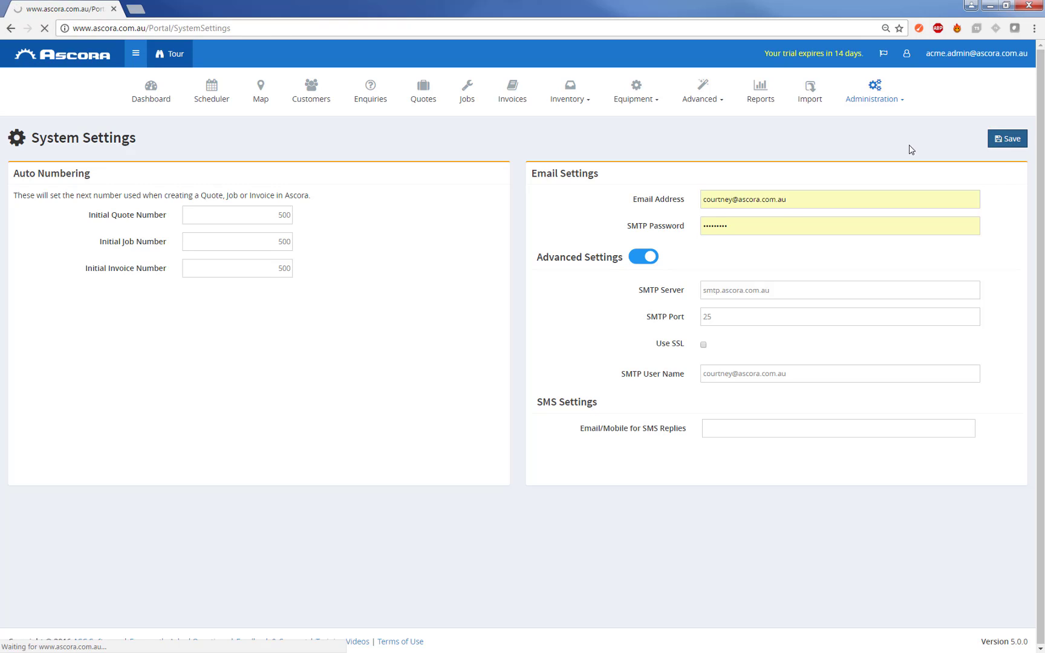
- In Jobs settings, add the common phrase 'Fault due to customer damage and not covered under warranty'
{"action": "left_click", "coordinate": [865, 97]}
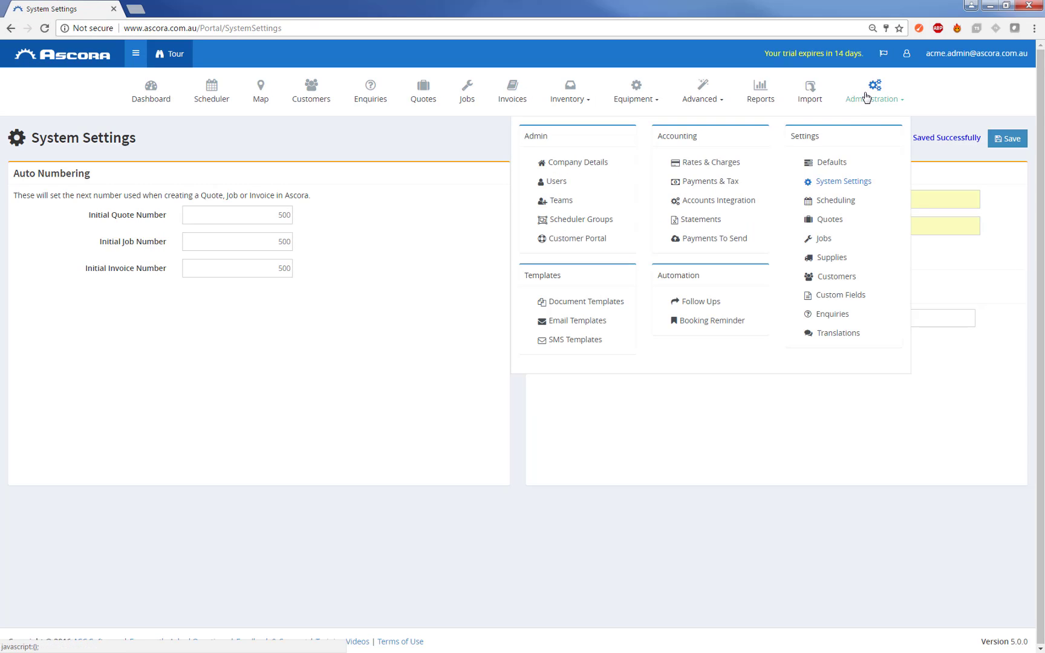
{"action": "left_click", "coordinate": [825, 240]}
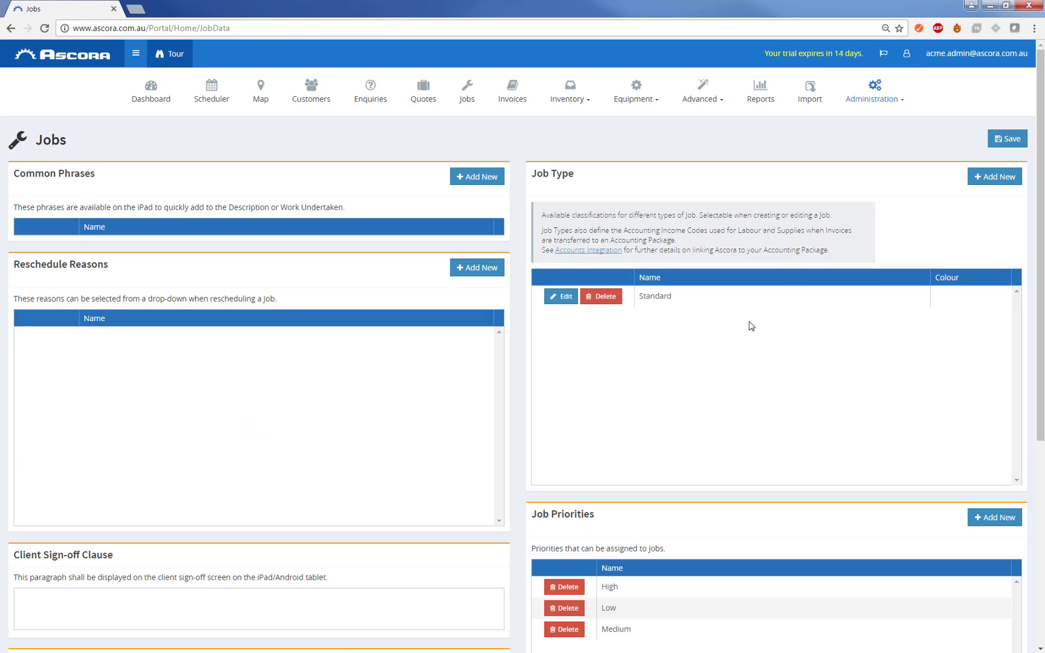
{"action": "scroll", "coordinate": [751, 326], "scroll_direction": "down", "scroll_amount": 1}
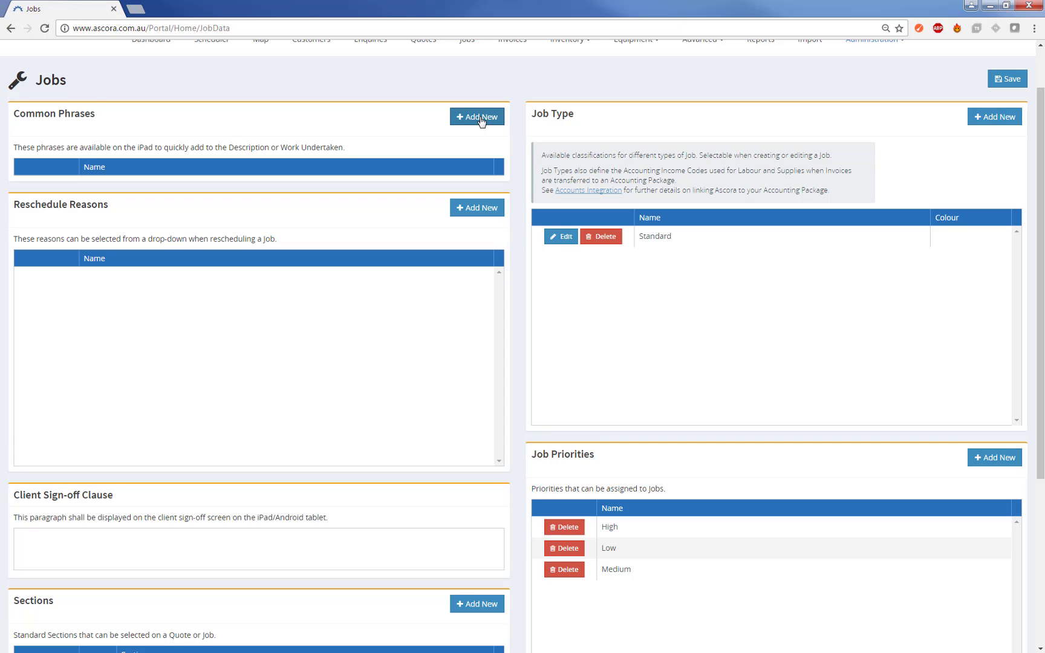
{"action": "left_click", "coordinate": [482, 118]}
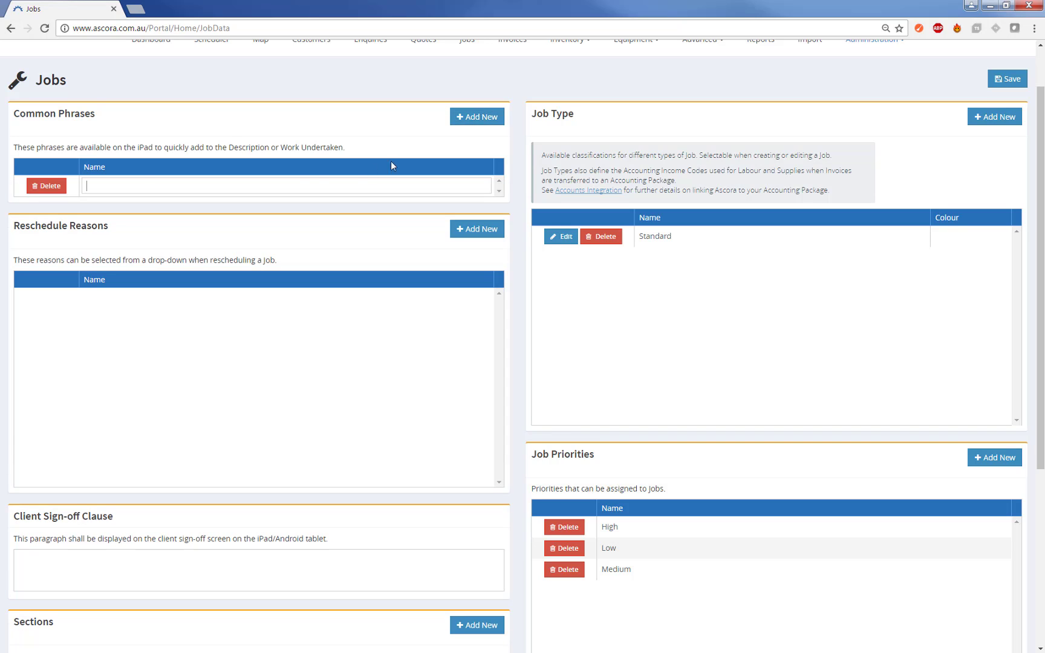
{"action": "left_click", "coordinate": [100, 182]}
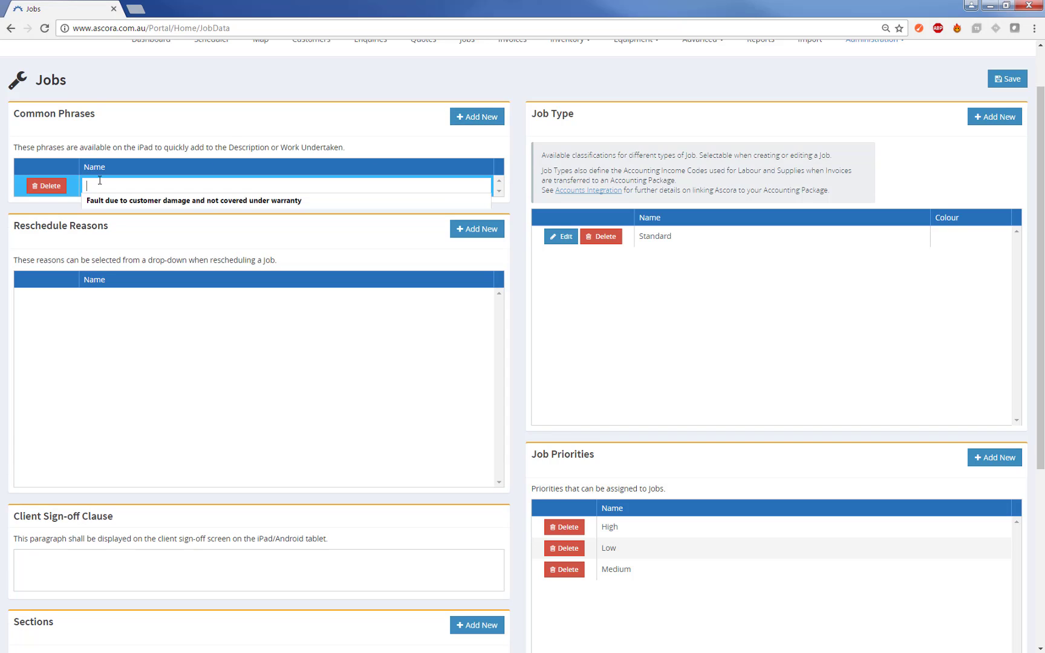
{"action": "left_click", "coordinate": [144, 201]}
{"action": "left_click", "coordinate": [181, 214]}
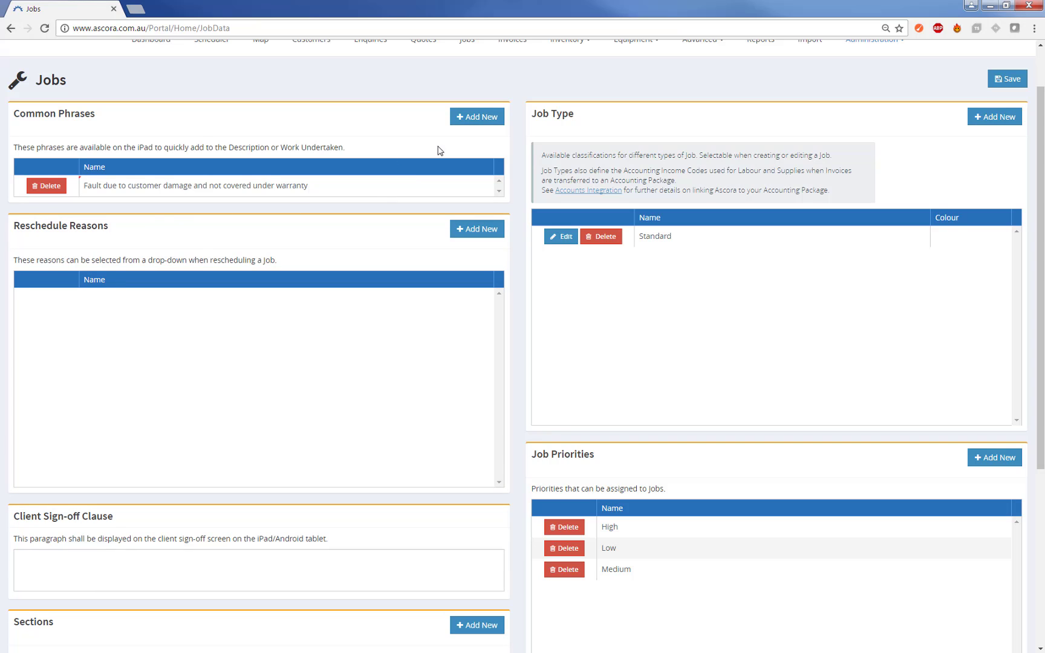
- Add the phrase 'Installed and tested as required.' and save the Jobs settings
{"action": "left_click", "coordinate": [456, 121]}
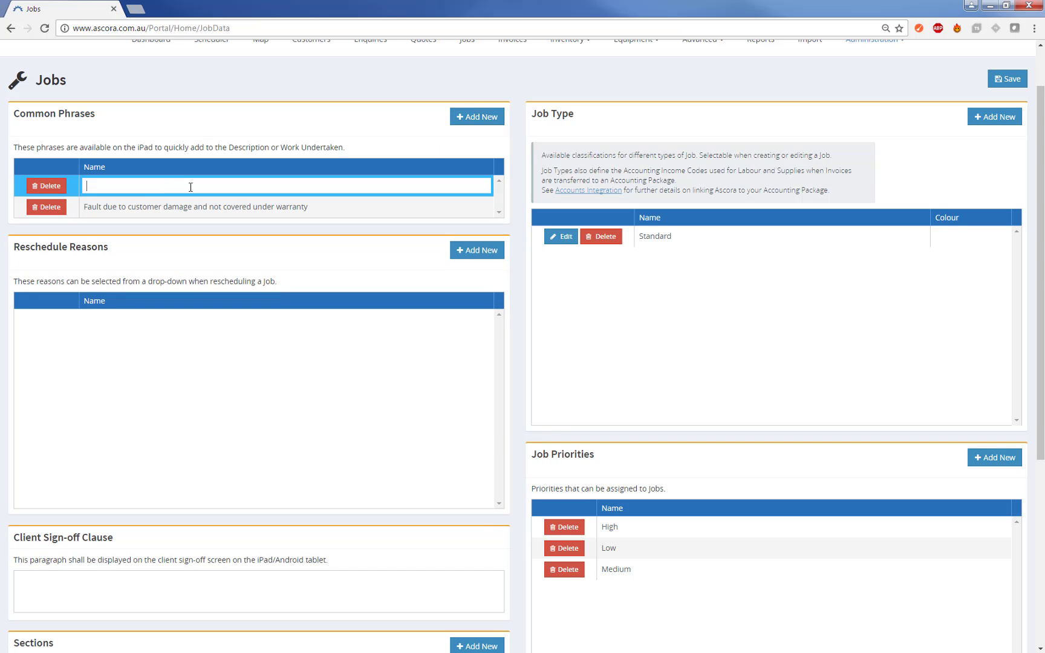
{"action": "left_click", "coordinate": [136, 189]}
{"action": "type", "text": "Installed and tested as required."}
{"action": "key", "text": "Return"}
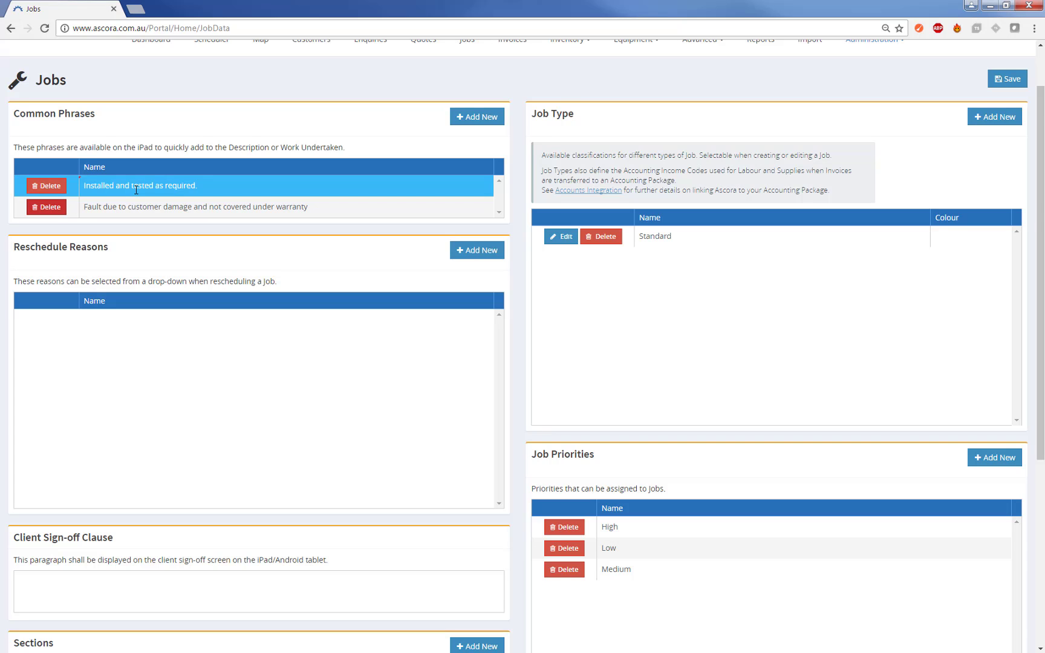
{"action": "left_click", "coordinate": [1007, 78]}
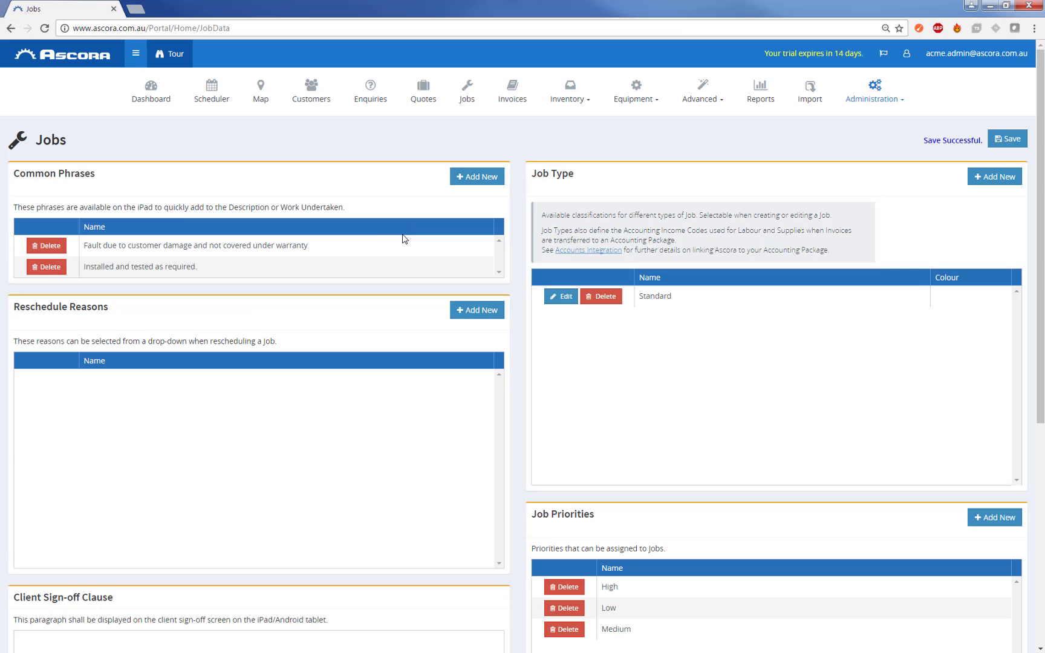
{"action": "left_click", "coordinate": [404, 237]}
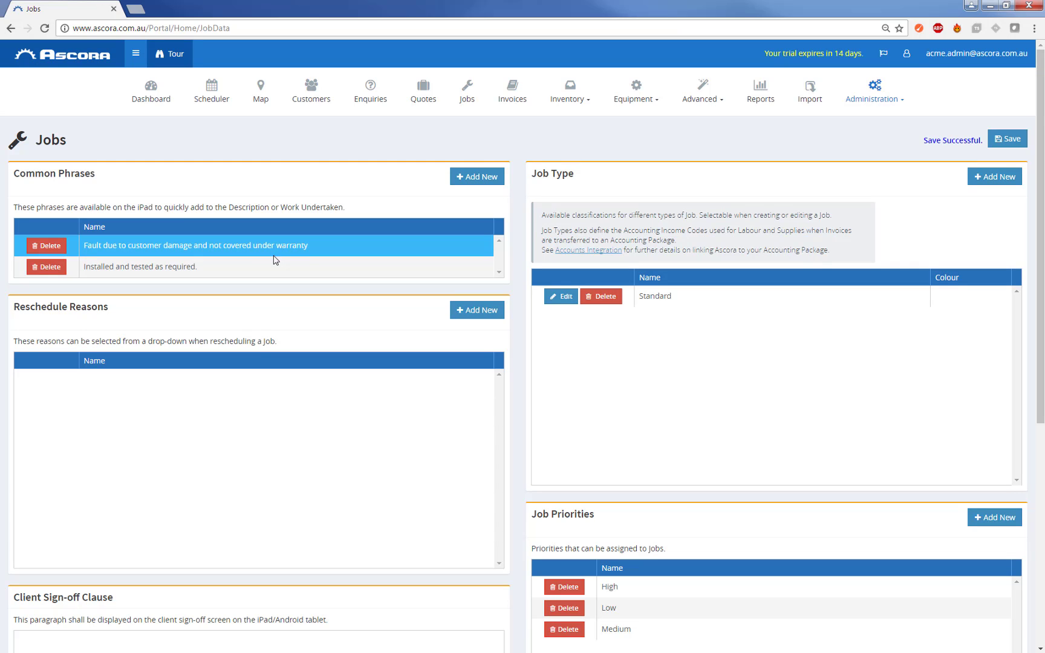
- Write the full 'I hereby agree…to my satisfaction' sentence into the Client Sign-off Clause box
{"action": "scroll", "coordinate": [315, 275], "scroll_direction": "down", "scroll_amount": 2}
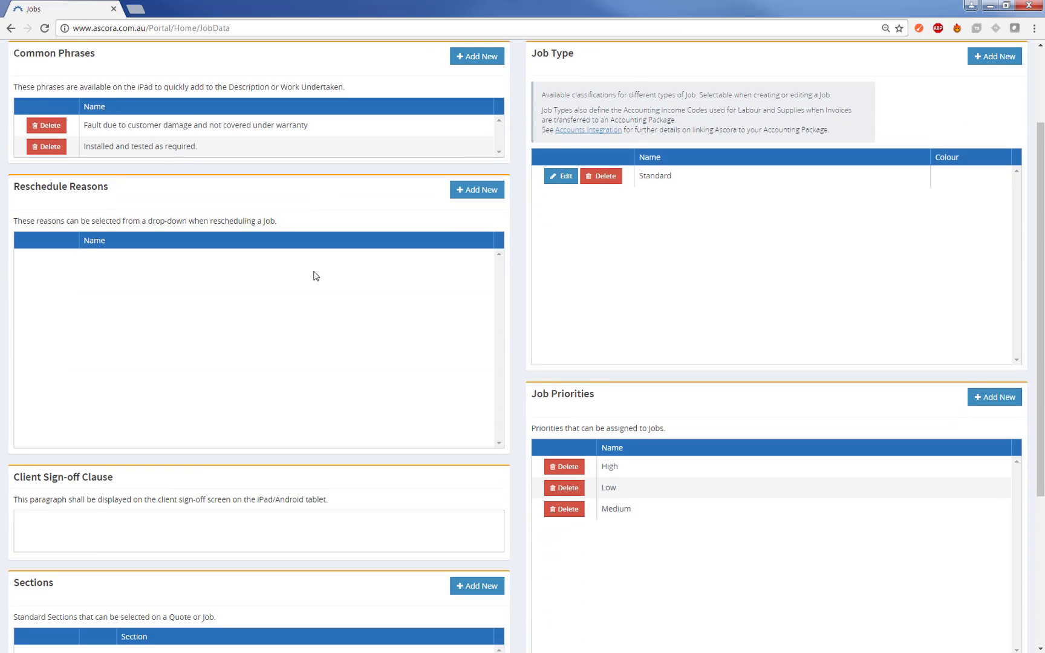
{"action": "left_click", "coordinate": [91, 538]}
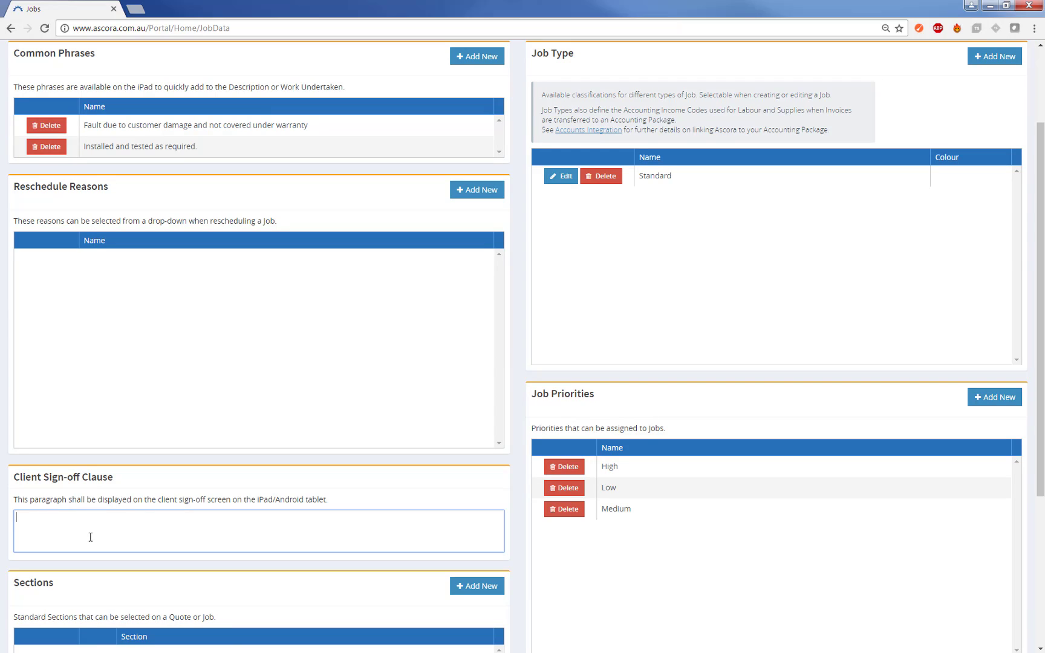
{"action": "type", "text": "I hereby agree that all works have been c"}
{"action": "type", "text": "ompleted to my s"}
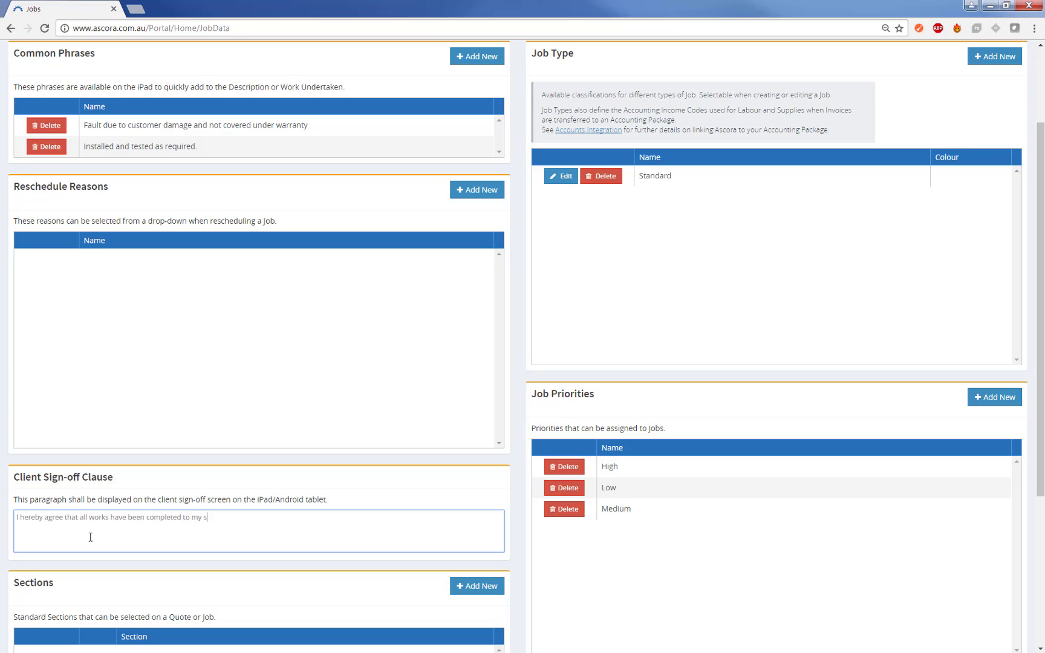
{"action": "type", "text": "atisfaction"}
{"action": "scroll", "coordinate": [197, 519], "scroll_direction": "up", "scroll_amount": 3}
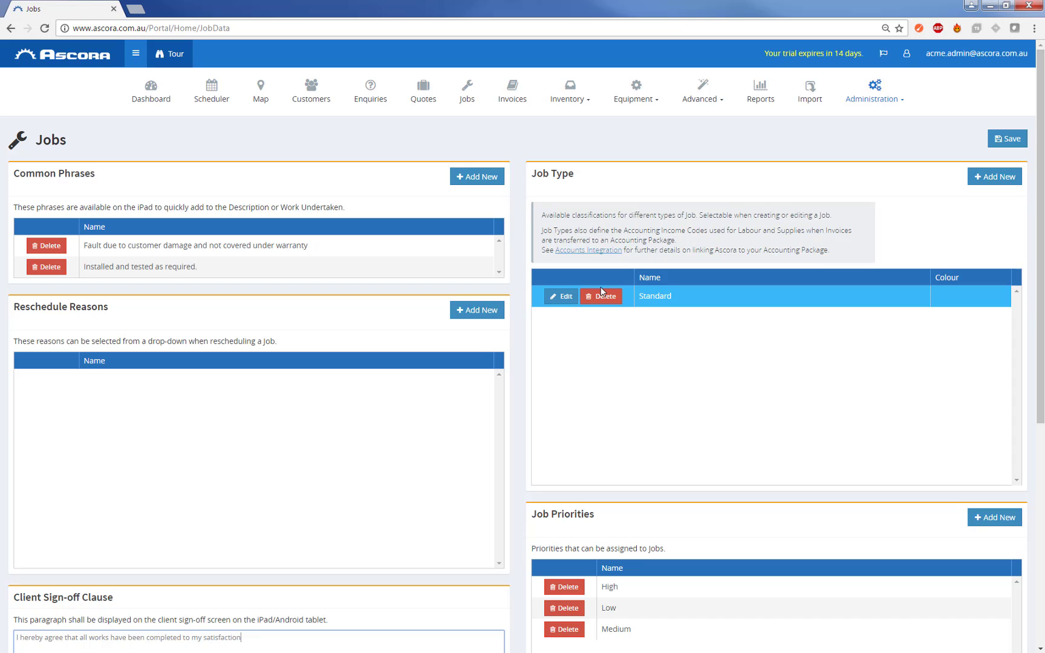
- Rename the Standard job type to 'Commercial' and save the job type
{"action": "left_click", "coordinate": [565, 297]}
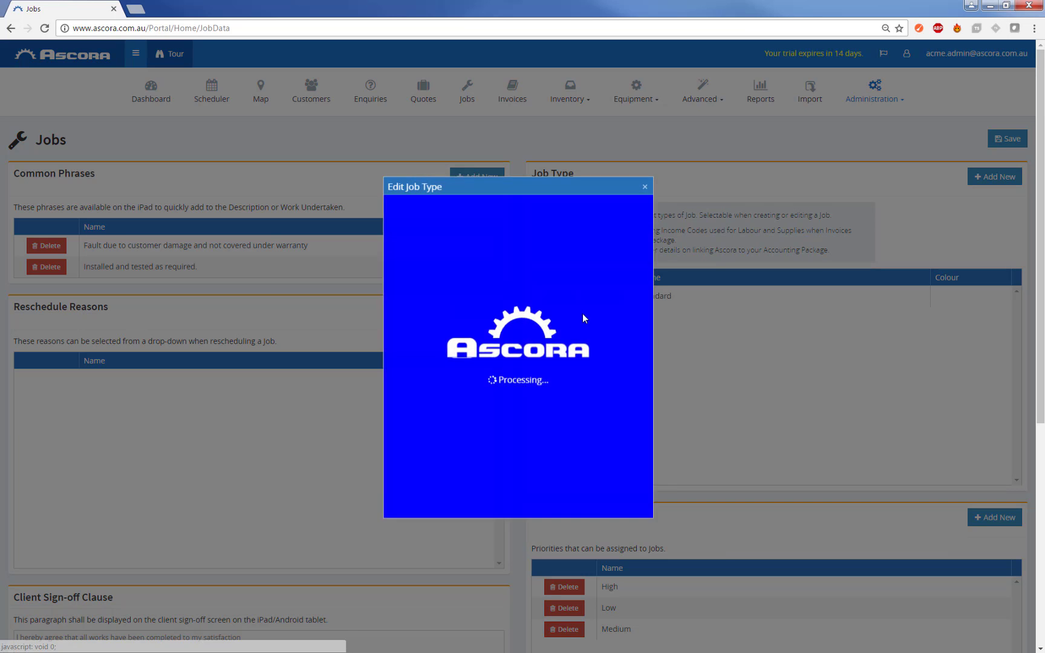
{"action": "left_click_drag", "start_coordinate": [505, 264], "coordinate": [398, 254]}
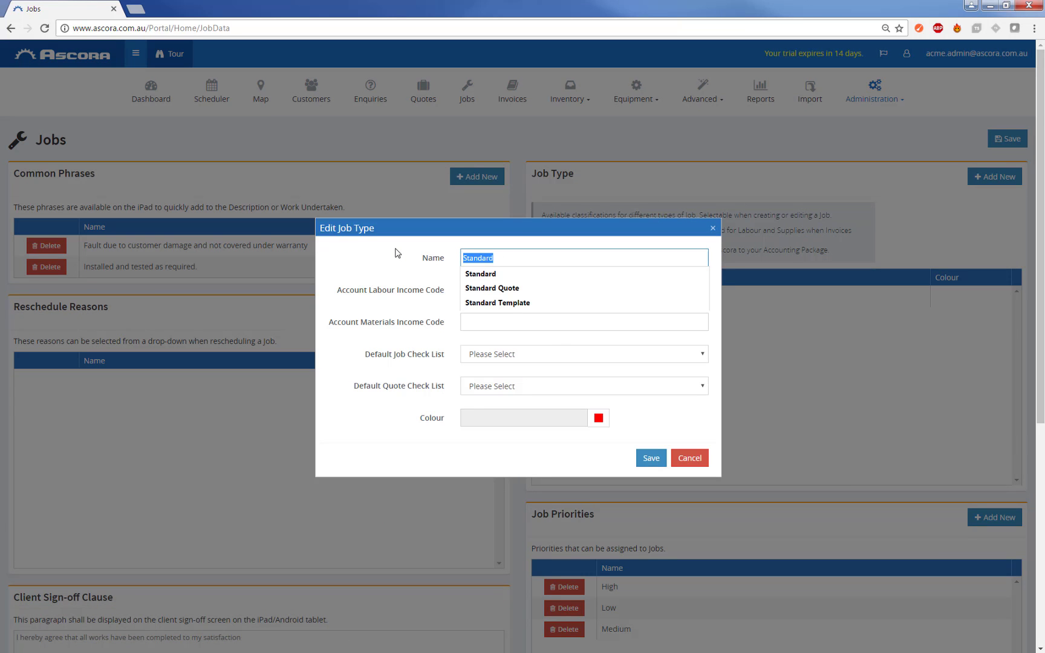
{"action": "type", "text": "Commer"}
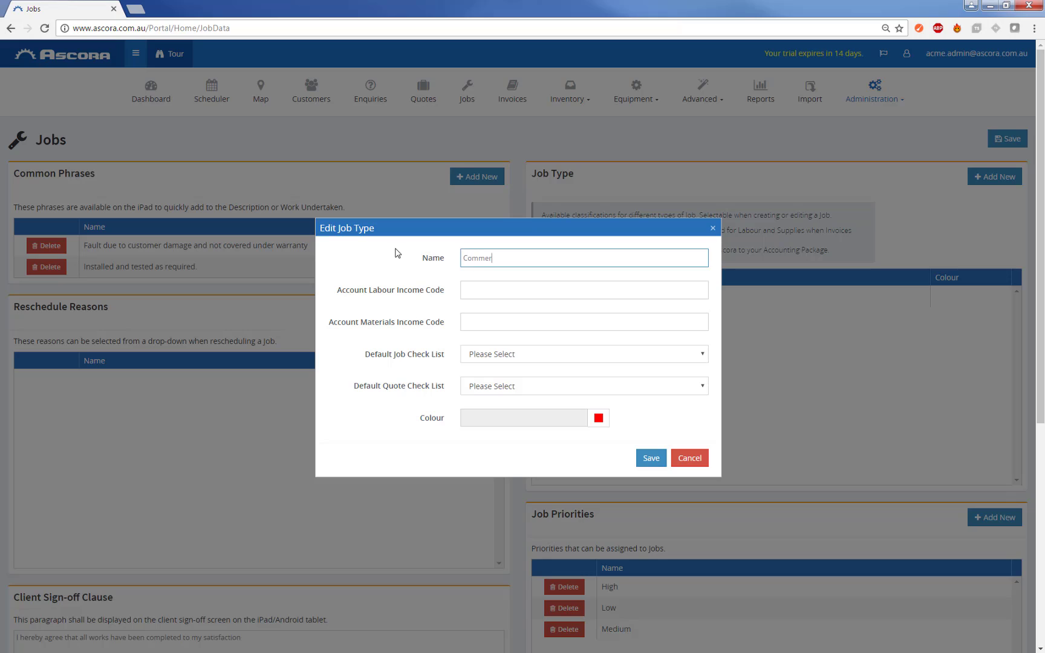
{"action": "type", "text": "cial"}
{"action": "left_click", "coordinate": [479, 295]}
{"action": "left_click", "coordinate": [476, 322]}
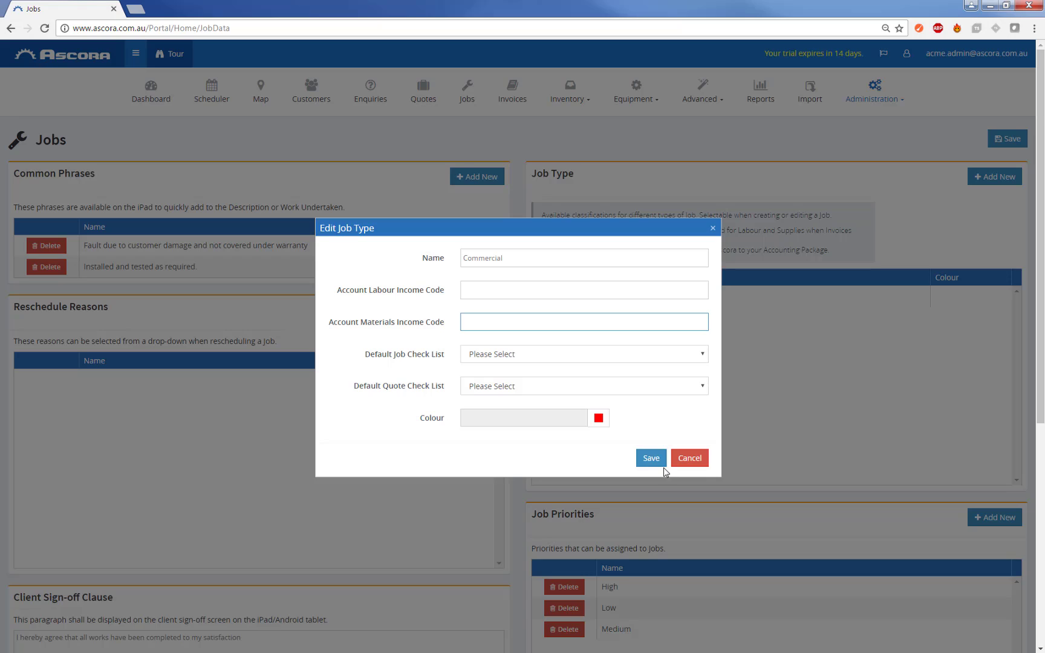
{"action": "left_click", "coordinate": [650, 458]}
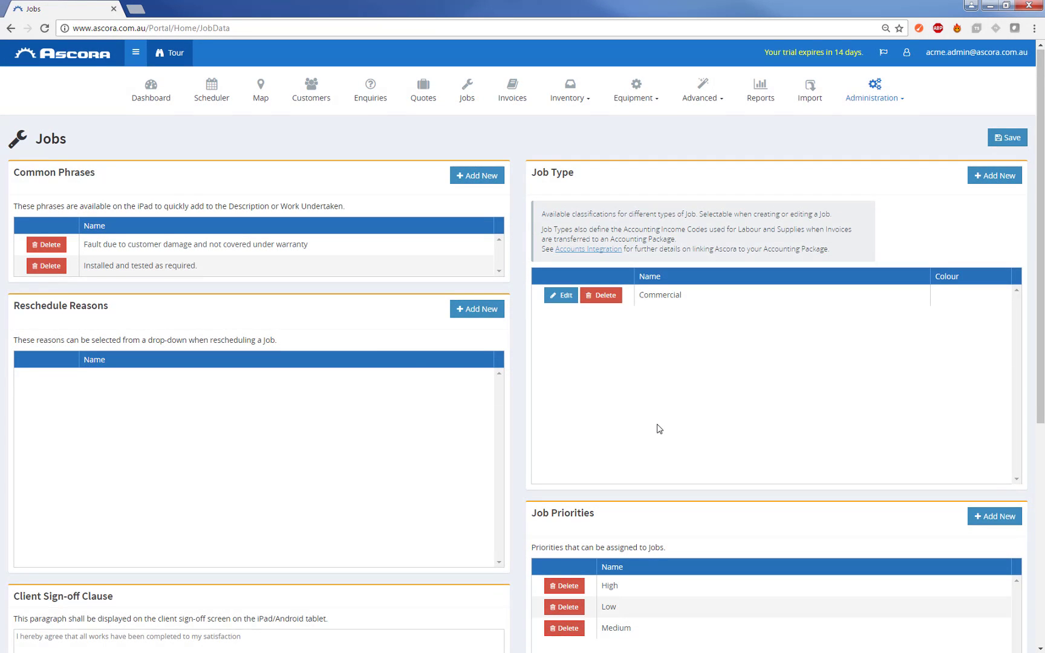
- Save the Jobs settings page with the Commercial job type in place
{"action": "scroll", "coordinate": [657, 429], "scroll_direction": "down", "scroll_amount": 2}
{"action": "left_click", "coordinate": [611, 518]}
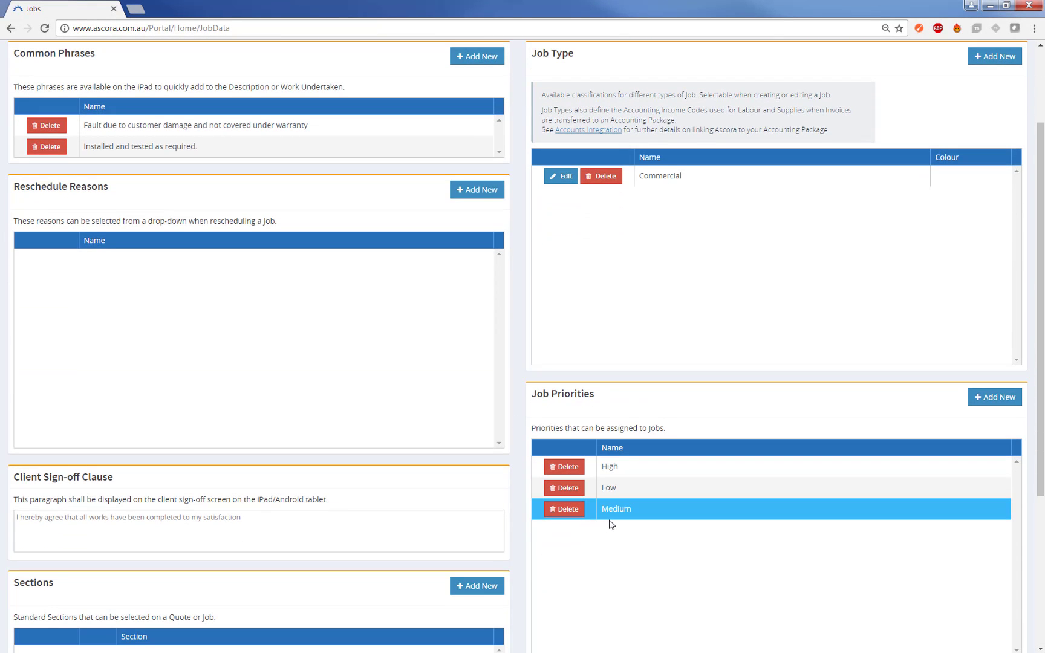
{"action": "scroll", "coordinate": [611, 516], "scroll_direction": "down", "scroll_amount": 3}
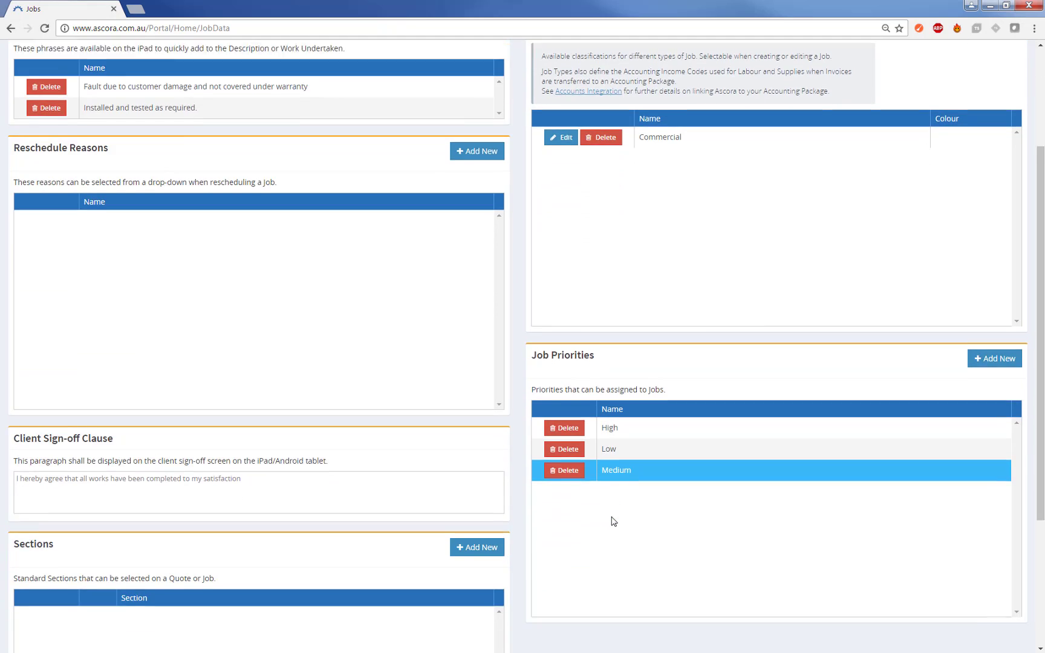
{"action": "scroll", "coordinate": [668, 508], "scroll_direction": "up", "scroll_amount": 1}
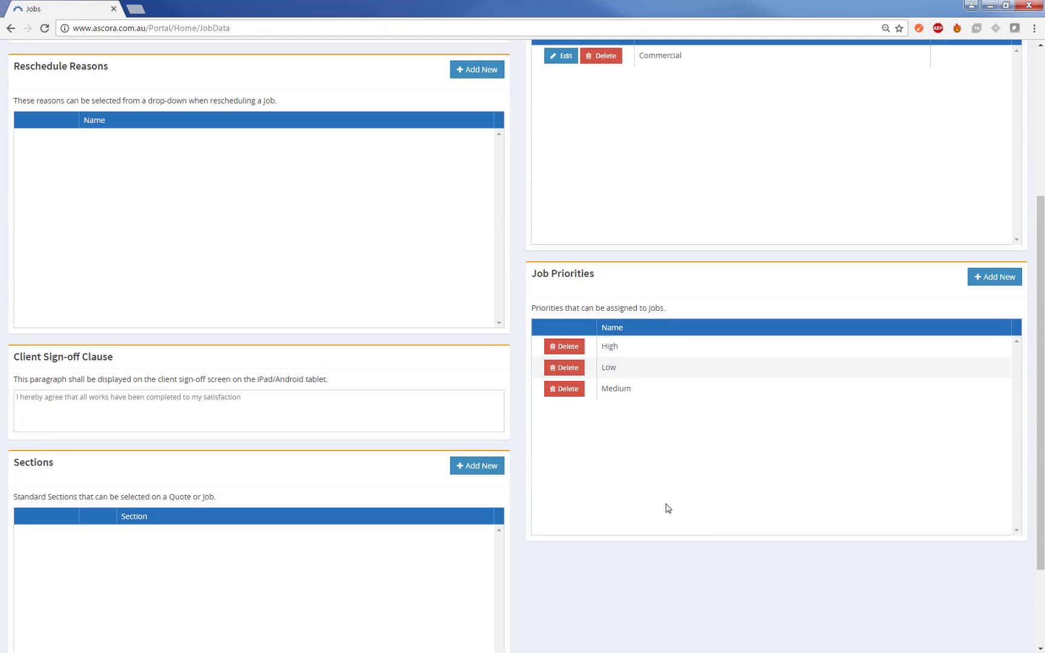
{"action": "scroll", "coordinate": [667, 506], "scroll_direction": "up", "scroll_amount": 4}
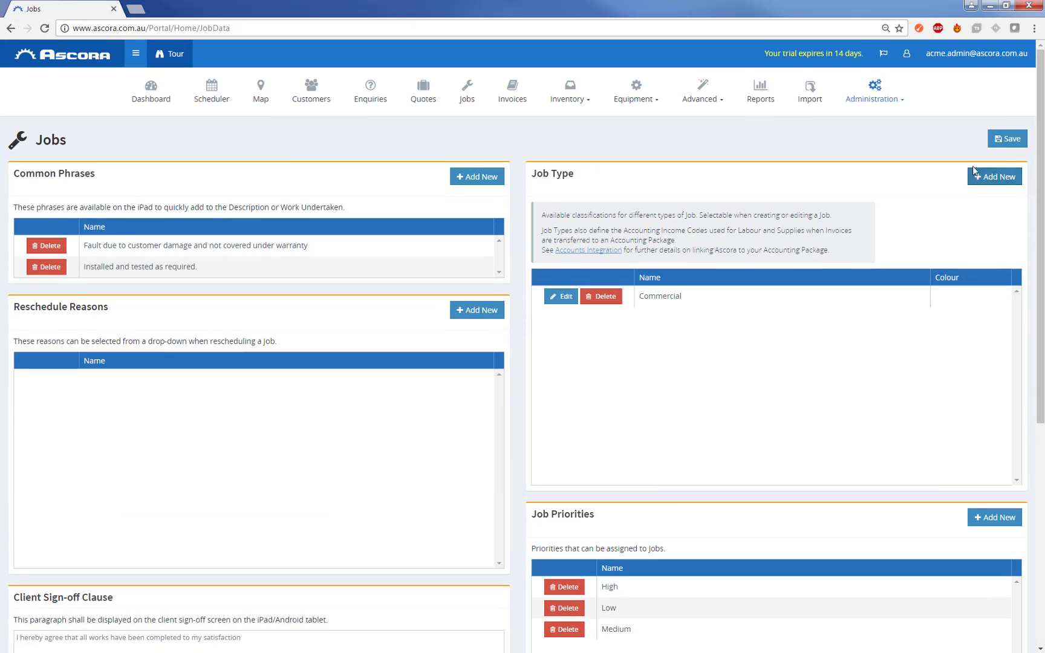
{"action": "left_click", "coordinate": [999, 140]}
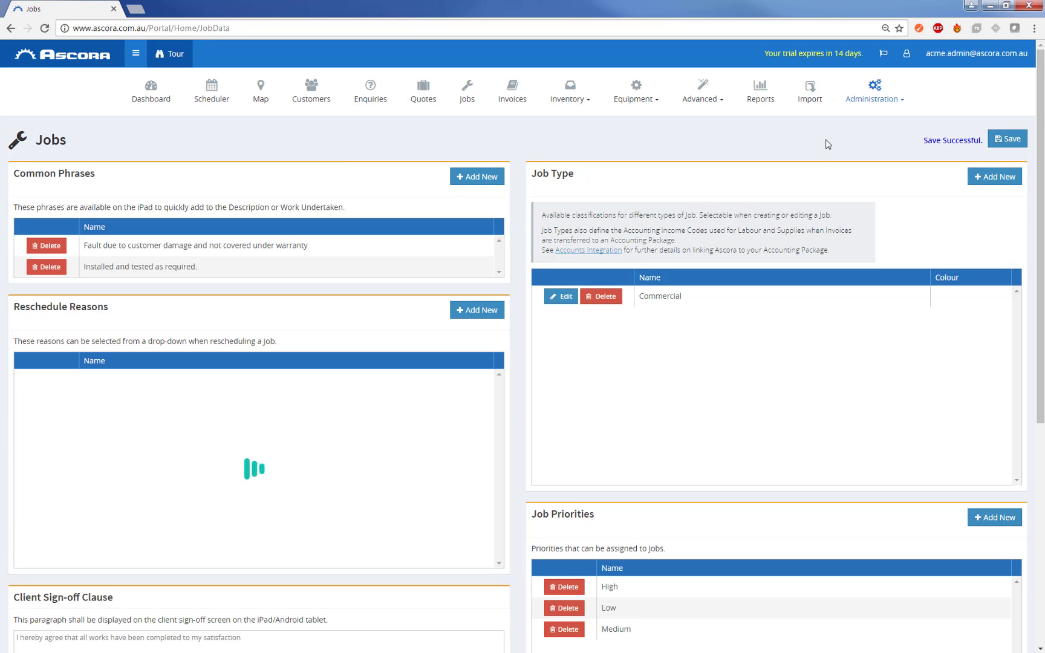
- In Administration > Rates & Charges, rename the Standard Callout charge to 'No Callout Charge' and save
{"action": "left_click", "coordinate": [868, 93]}
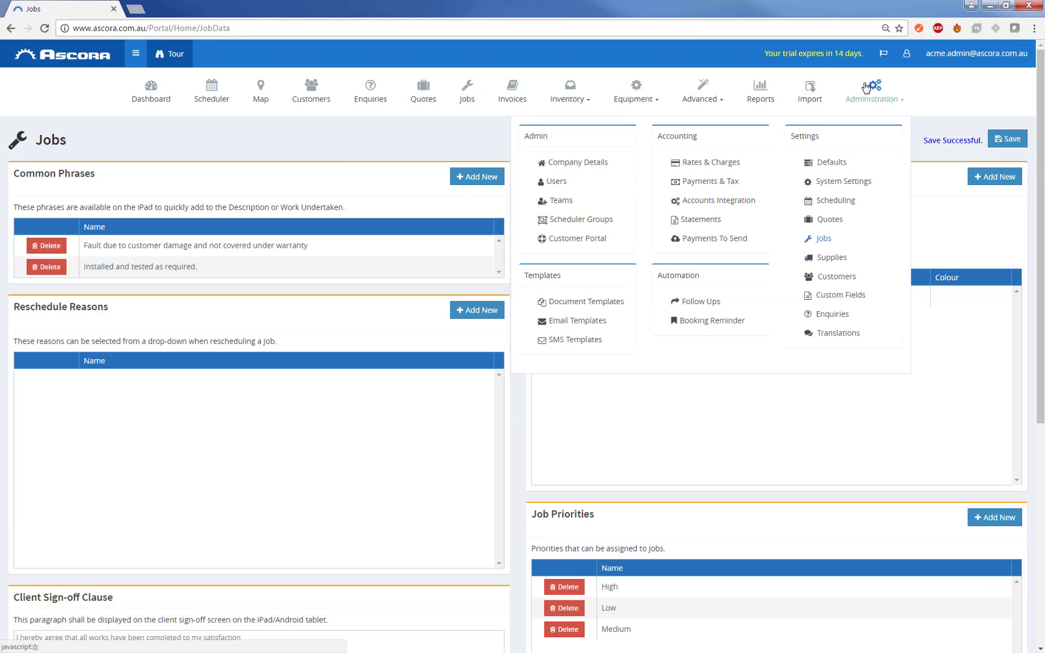
{"action": "left_click", "coordinate": [722, 163]}
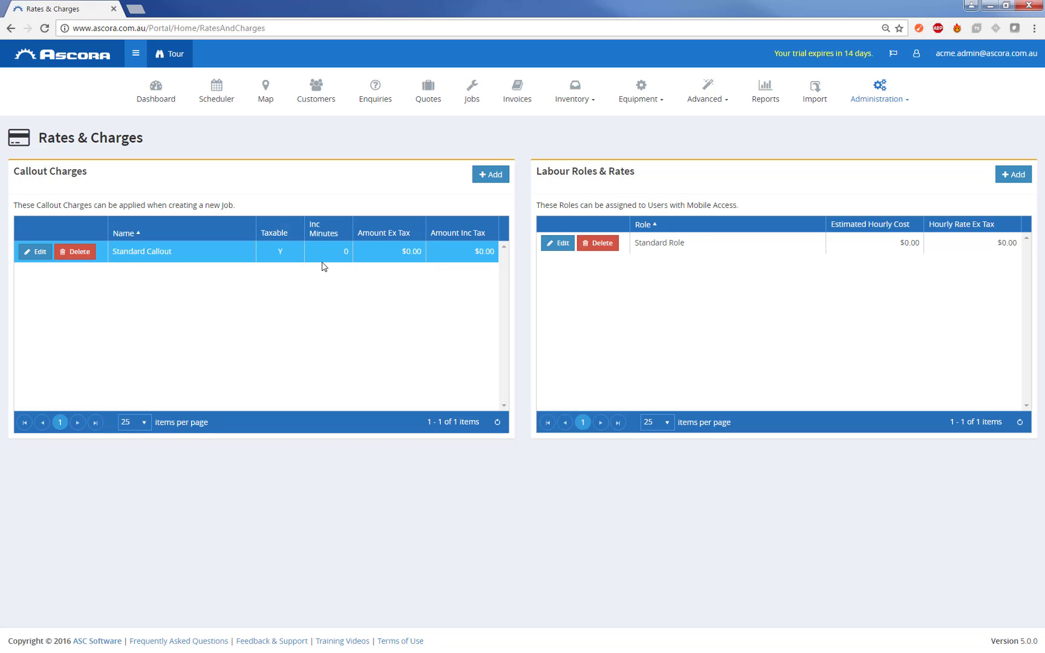
{"action": "left_click", "coordinate": [30, 254]}
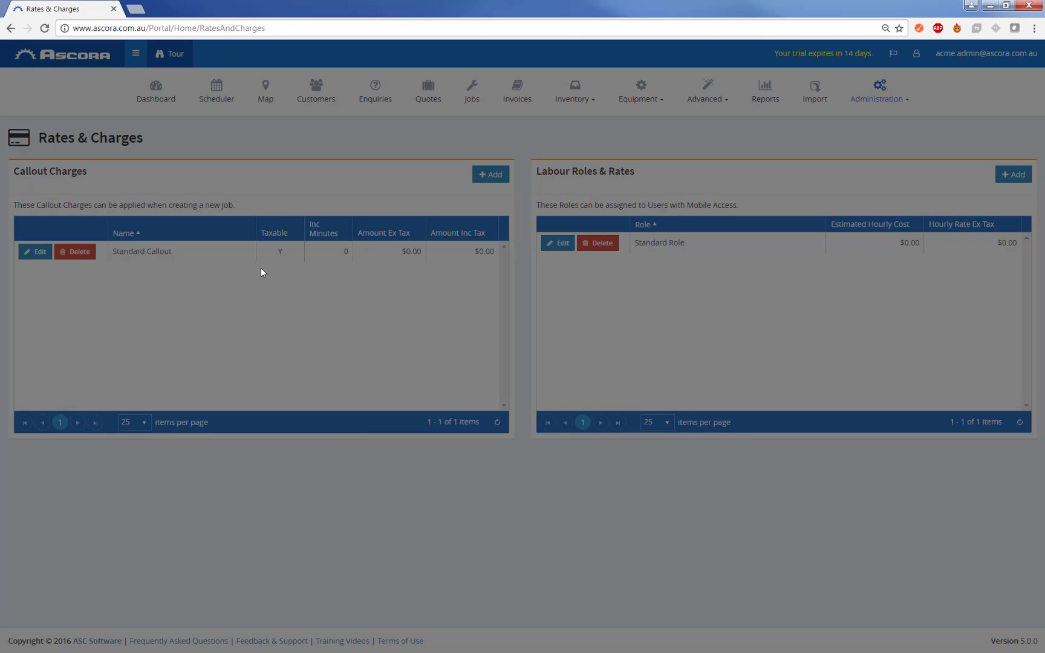
{"action": "left_click_drag", "start_coordinate": [531, 273], "coordinate": [399, 271]}
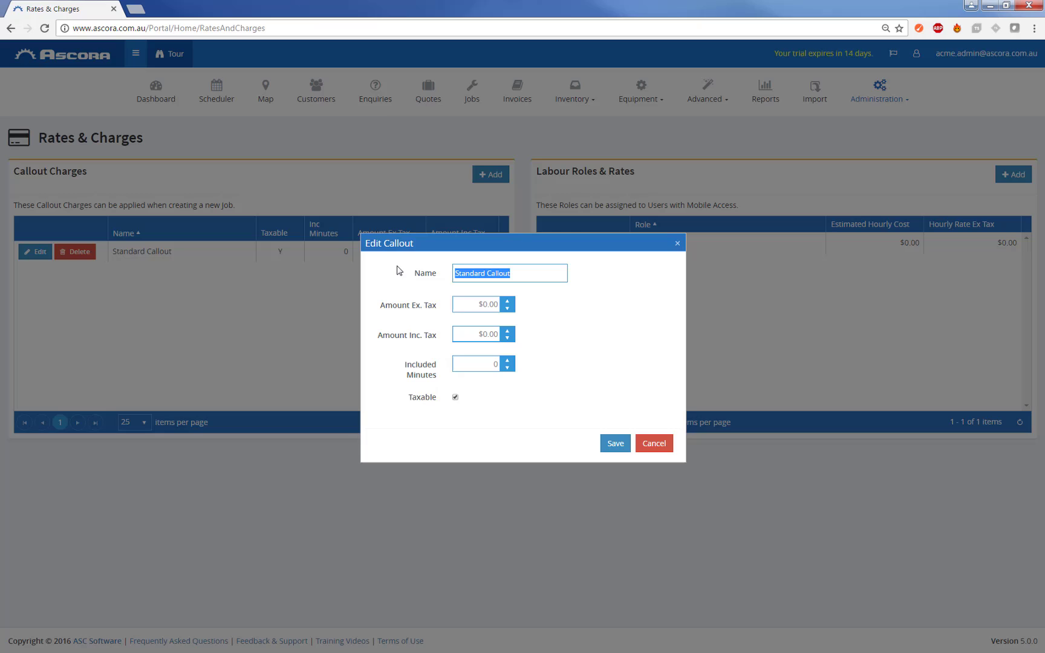
{"action": "type", "text": "Fre"}
{"action": "key", "text": "BackSpace"}
{"action": "key", "text": "BackSpace"}
{"action": "type", "text": "r"}
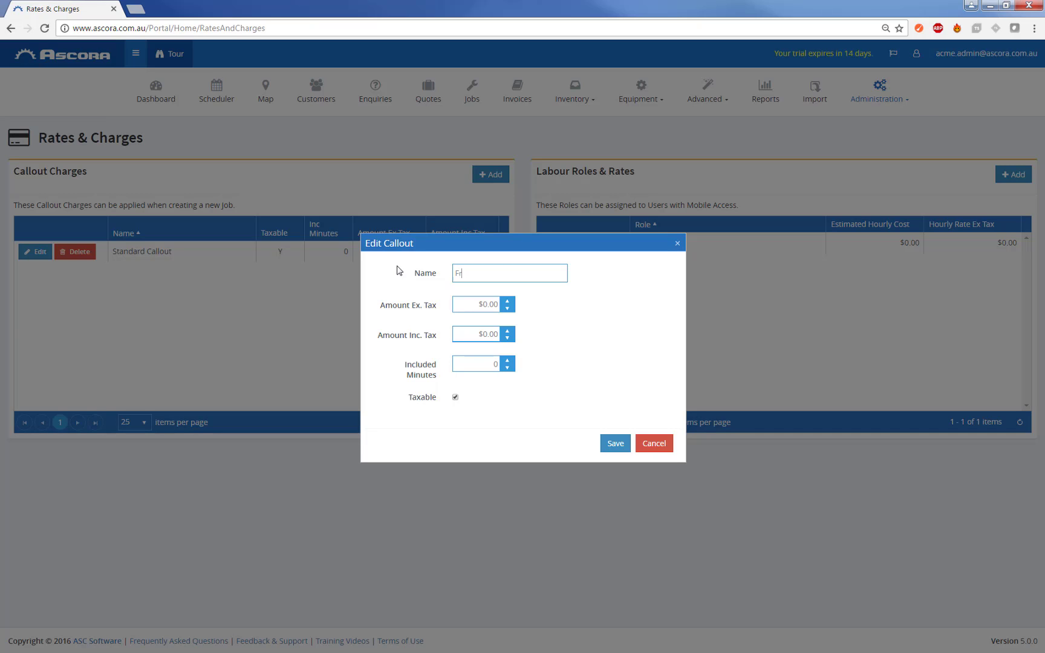
{"action": "key", "text": "BackSpace"}
{"action": "key", "text": "BackSpace"}
{"action": "type", "text": "No Callout Charge"}
{"action": "left_click", "coordinate": [612, 447]}
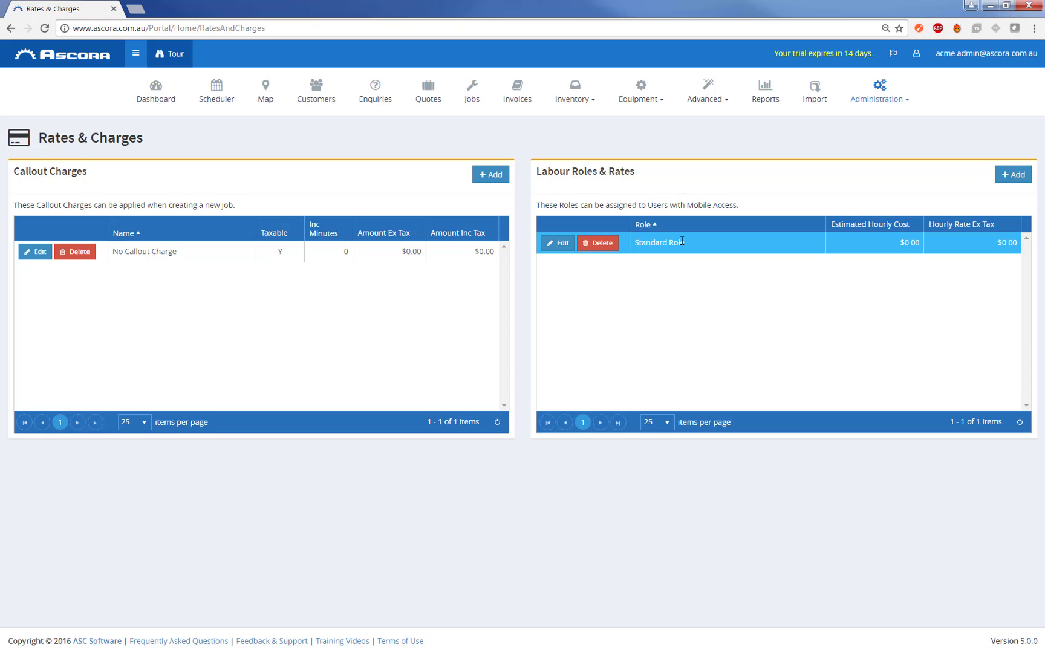
- Create labour role 'Apprentice' with hourly rate 80 ex tax and estimated hourly cost 40
{"action": "left_click", "coordinate": [1011, 175]}
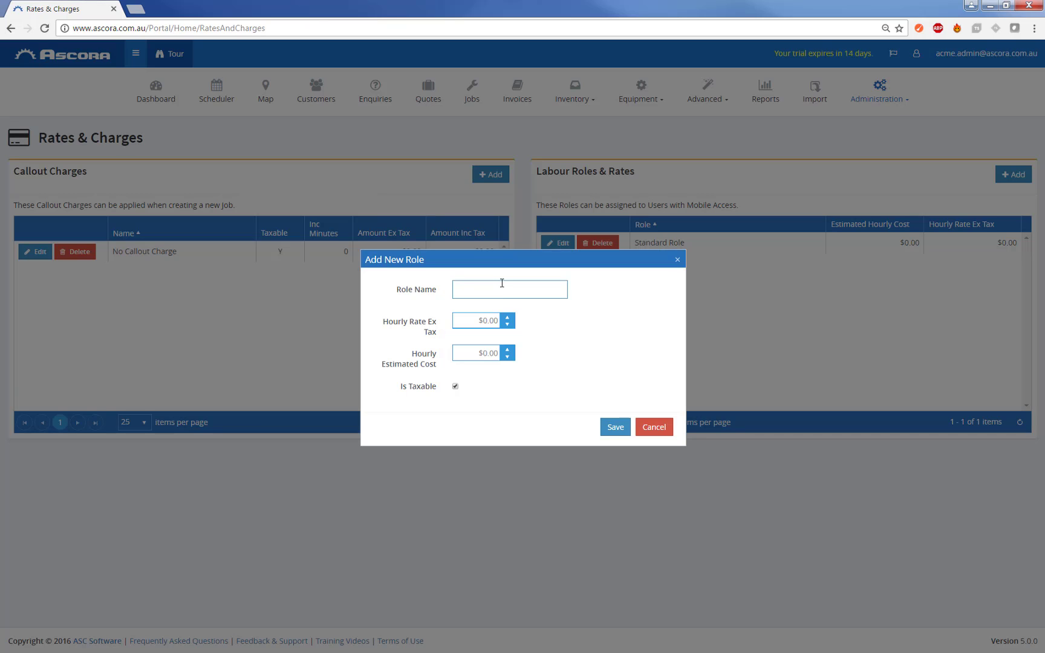
{"action": "type", "text": "Apprentice"}
{"action": "key", "text": "Tab"}
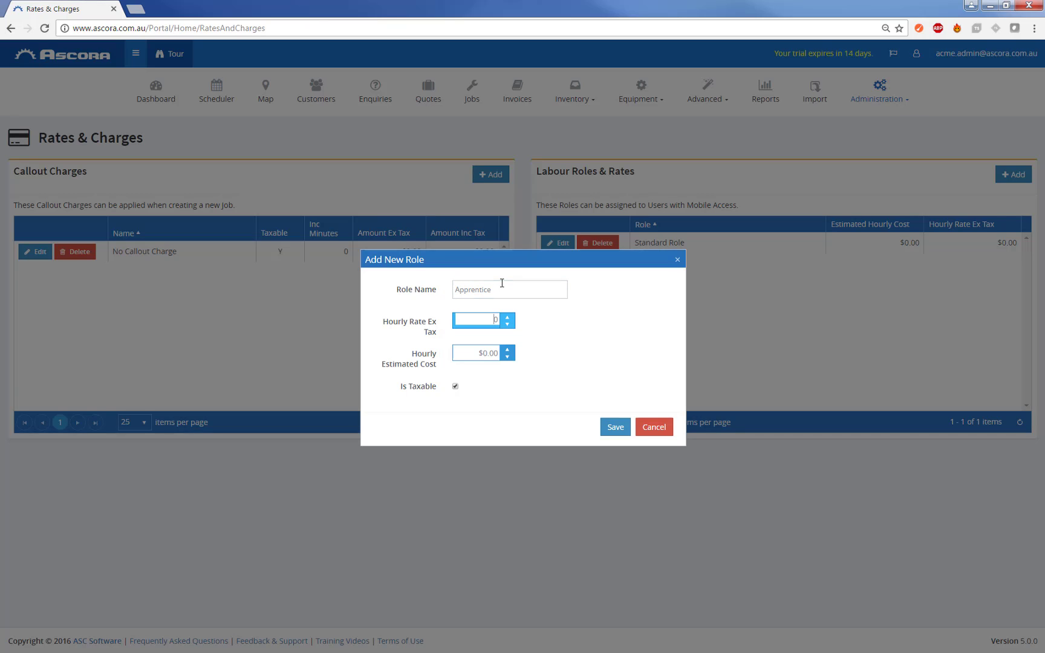
{"action": "key", "text": "BackSpace"}
{"action": "type", "text": "80"}
{"action": "key", "text": "Tab"}
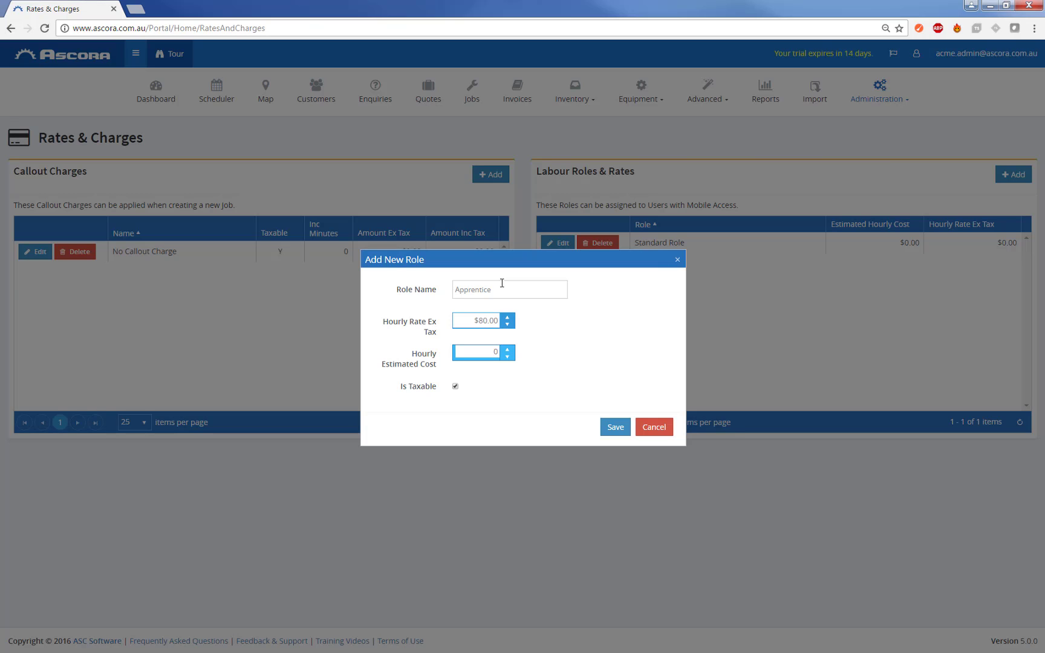
{"action": "key", "text": "BackSpace"}
{"action": "type", "text": "40"}
{"action": "left_click", "coordinate": [612, 427]}
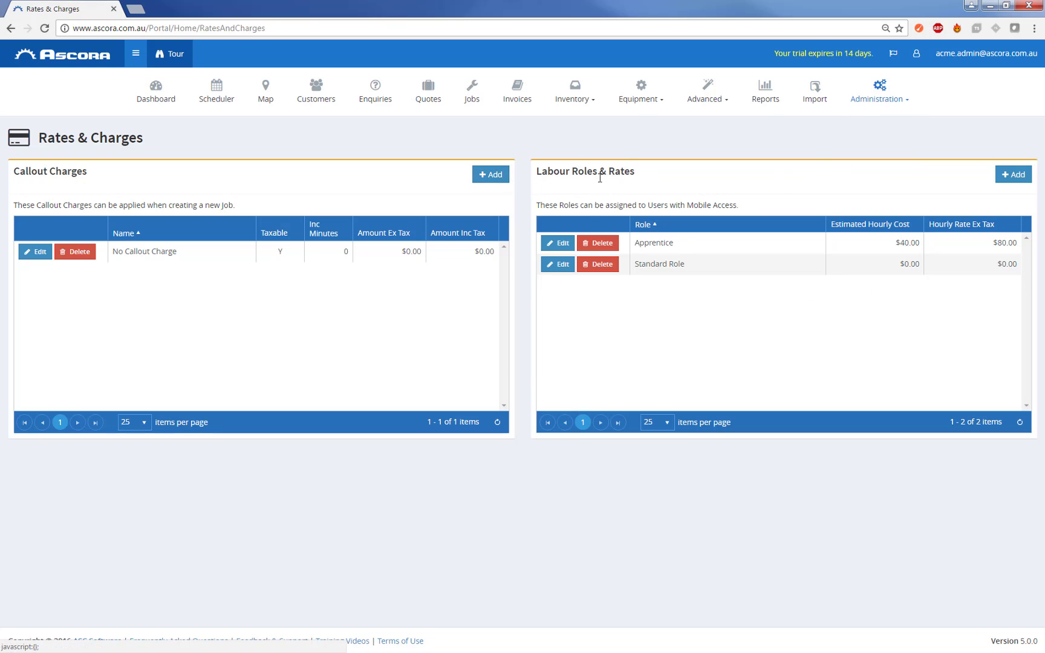
- Open the empty Supplies list from the Inventory menu
{"action": "mouse_move", "coordinate": [874, 105]}
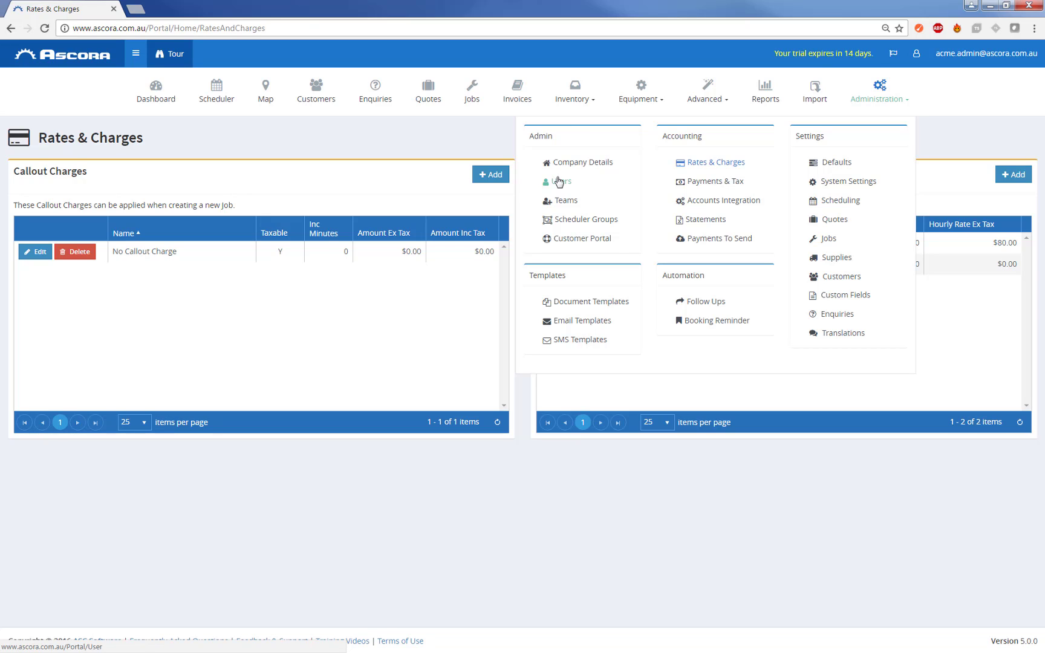
{"action": "mouse_move", "coordinate": [572, 96]}
{"action": "left_click", "coordinate": [580, 137]}
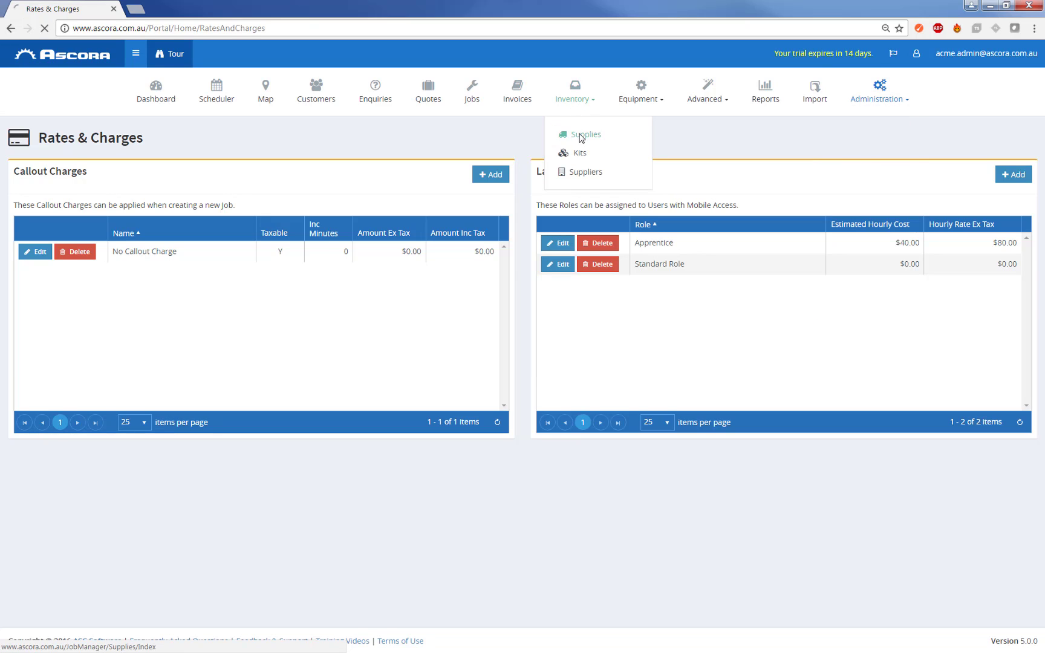